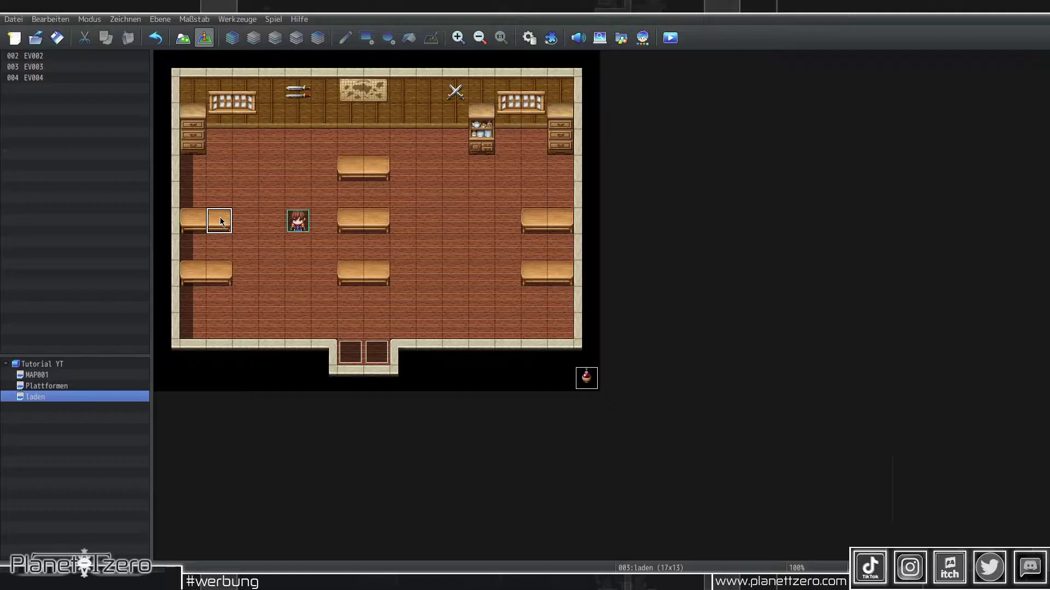
Create event EV001 on the shop's left table using the Kachelset C potion tile as its image.
double_click(220, 218)
double_click(286, 311)
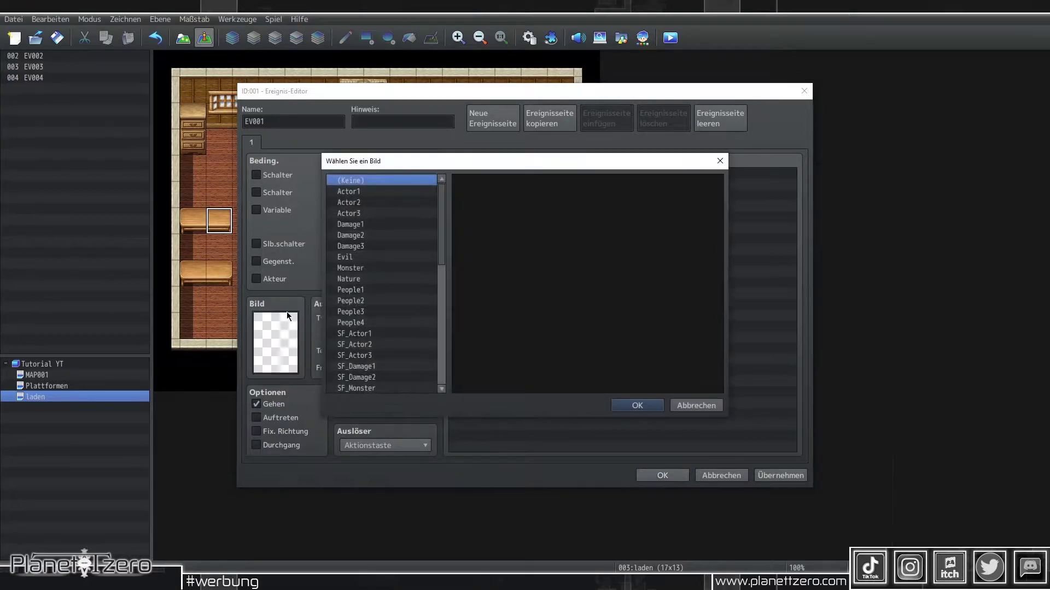
scroll(417, 352, "down", 10)
left_click(361, 389)
left_click(472, 194)
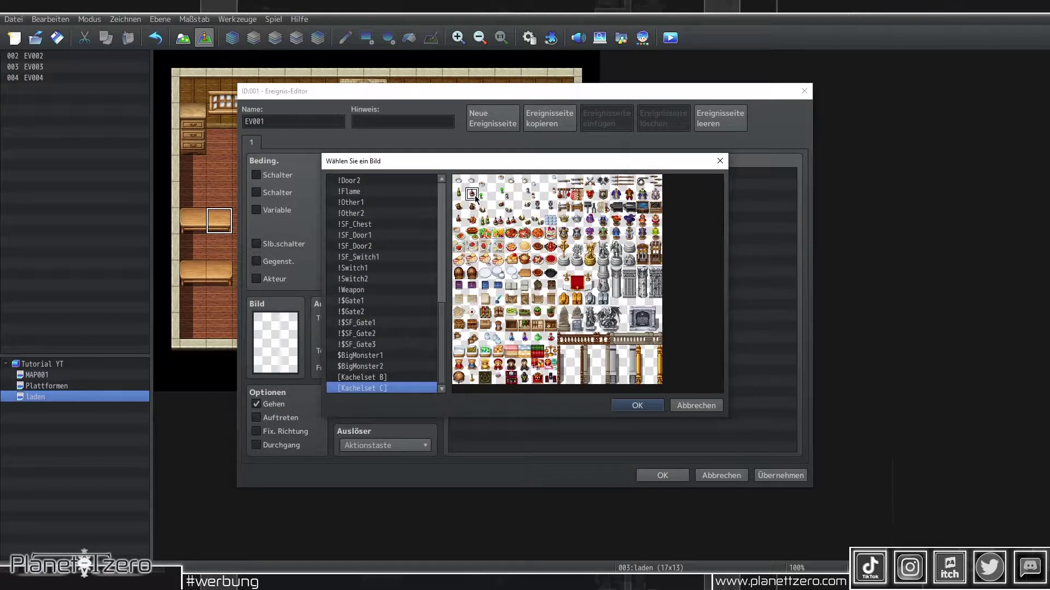
double_click(473, 195)
Add a Show Text message 'Möchtest du den Trank Kaufen? \C[2] 10Gold \$' to EV001.
left_click(780, 476)
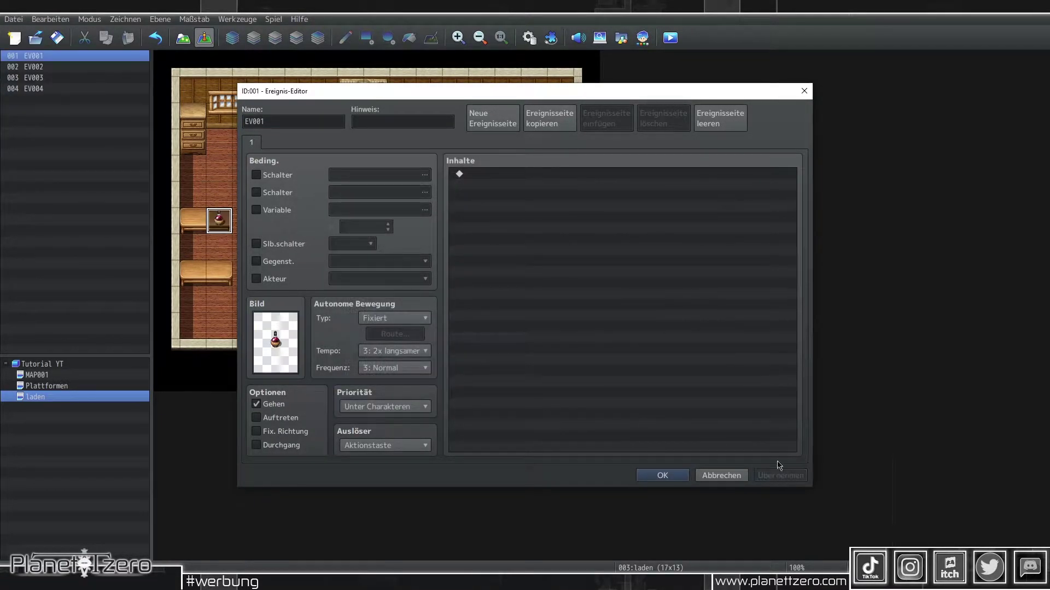
double_click(577, 251)
left_click(520, 177)
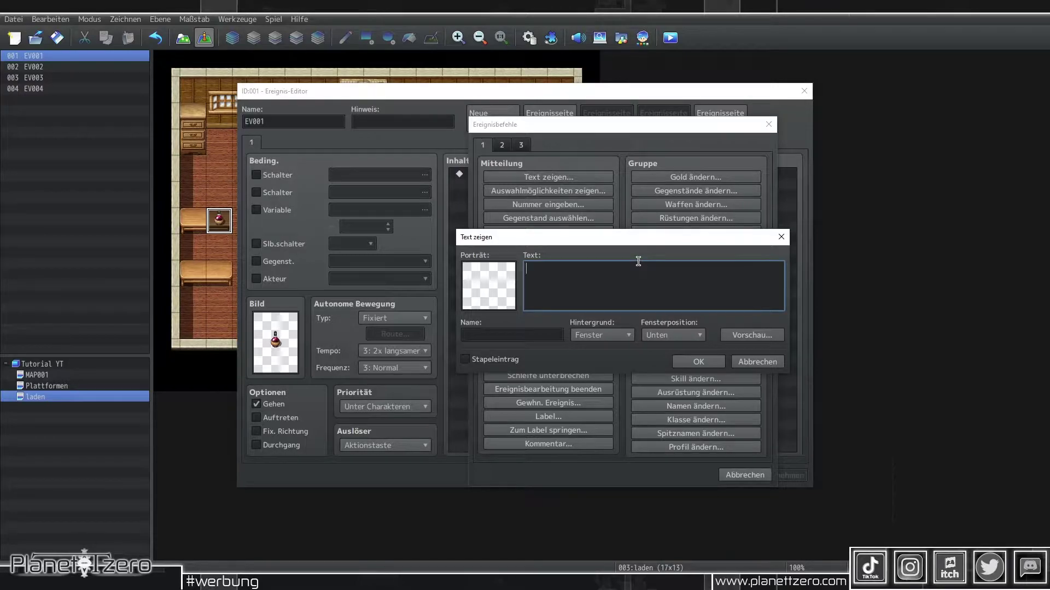
type("M")
type("? \\C[2] 10Gold \\$")
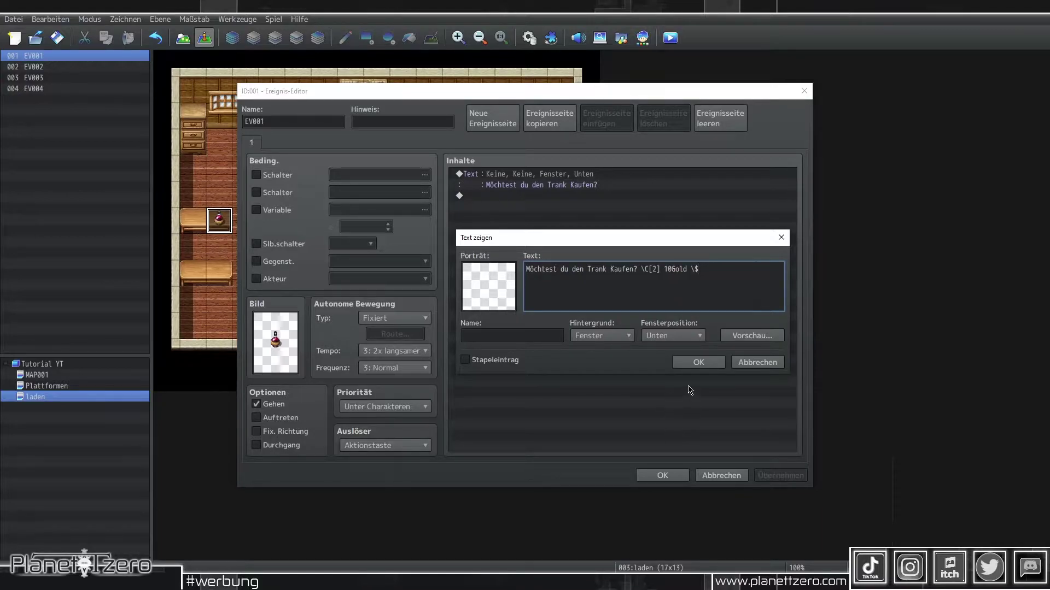
left_click(699, 362)
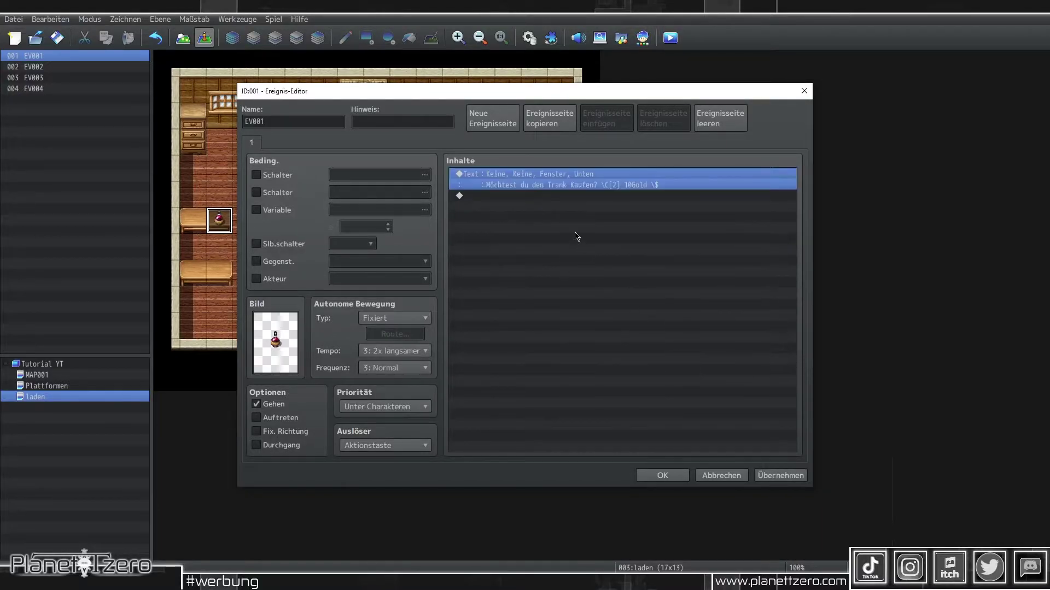
Add a Show Choices prompt with Ja and Nein options.
double_click(576, 236)
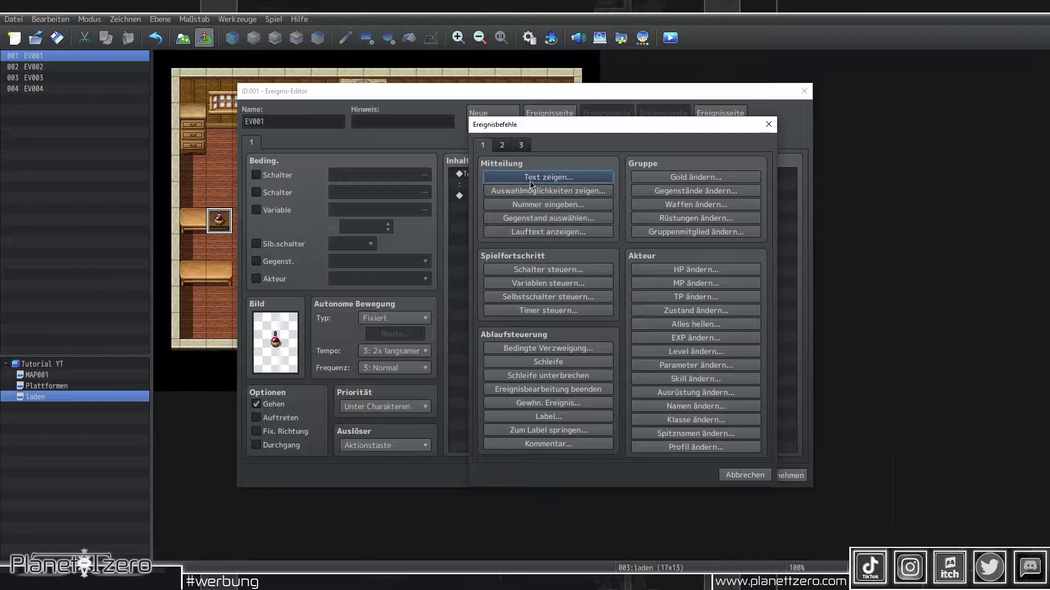
left_click(588, 191)
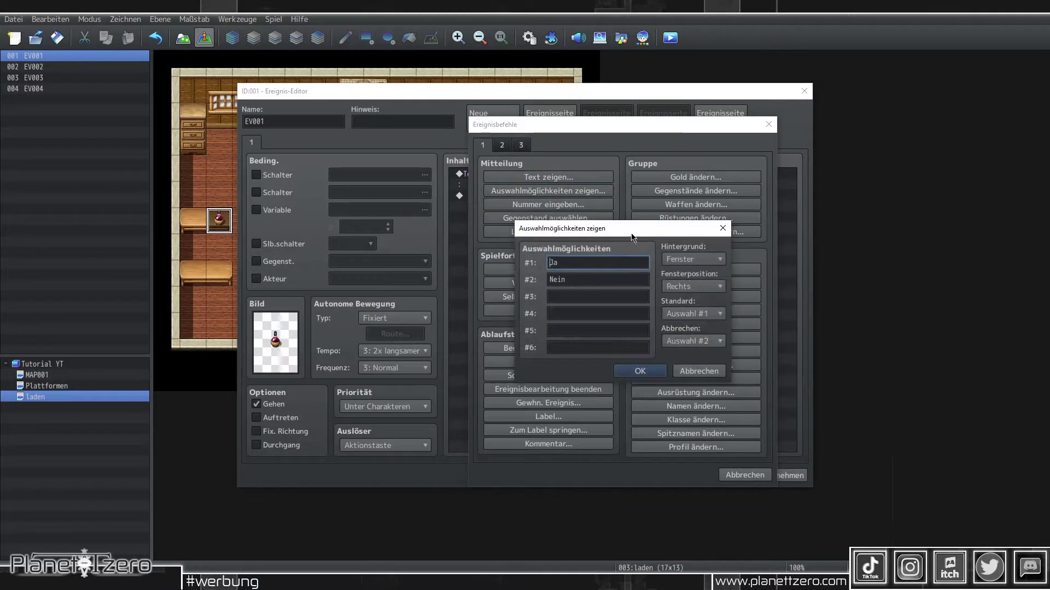
left_click(636, 374)
Under Ja, add a conditional branch checking Gold ≥ 10 with an Else branch.
double_click(509, 221)
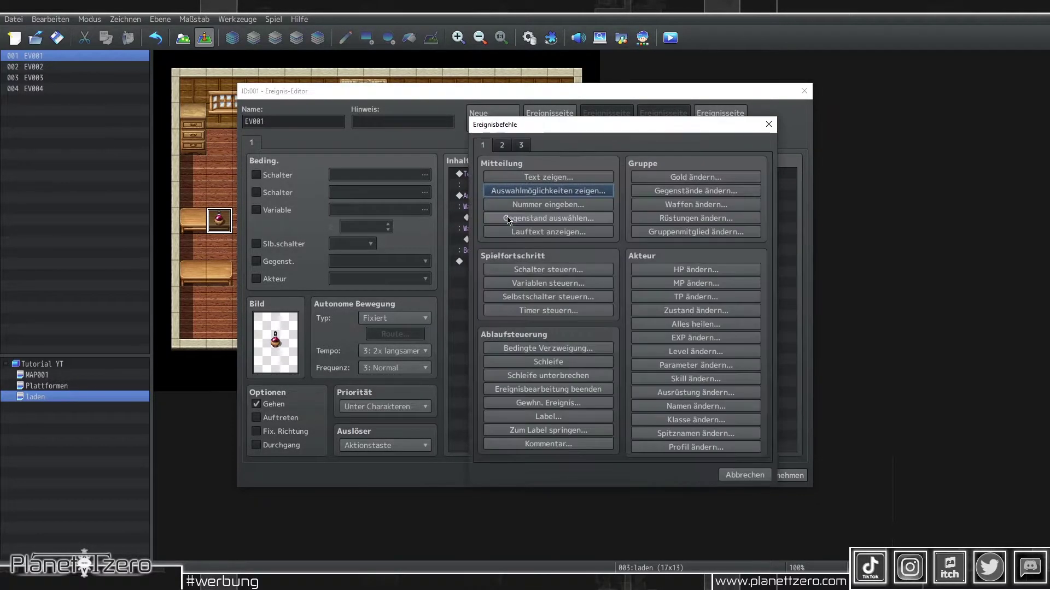
left_click(549, 348)
left_click(545, 219)
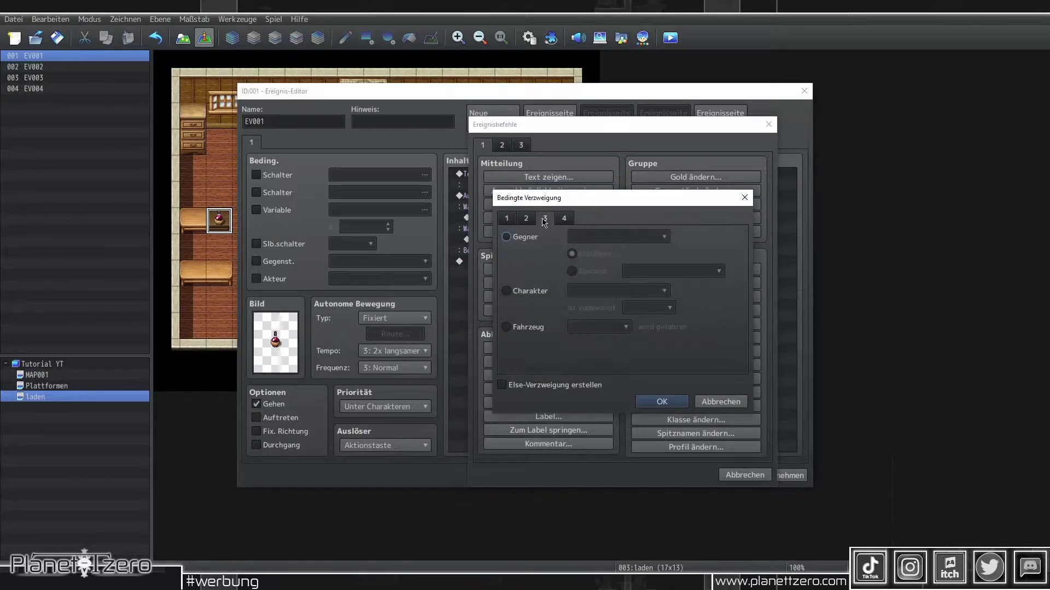
left_click(562, 219)
left_click(527, 237)
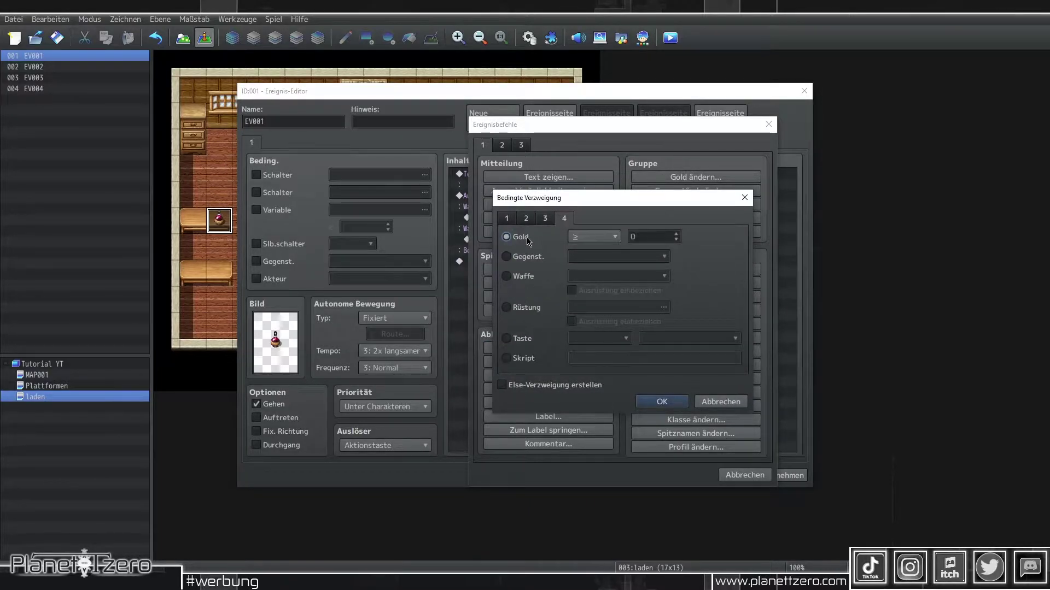
left_click(615, 238)
left_click(589, 251)
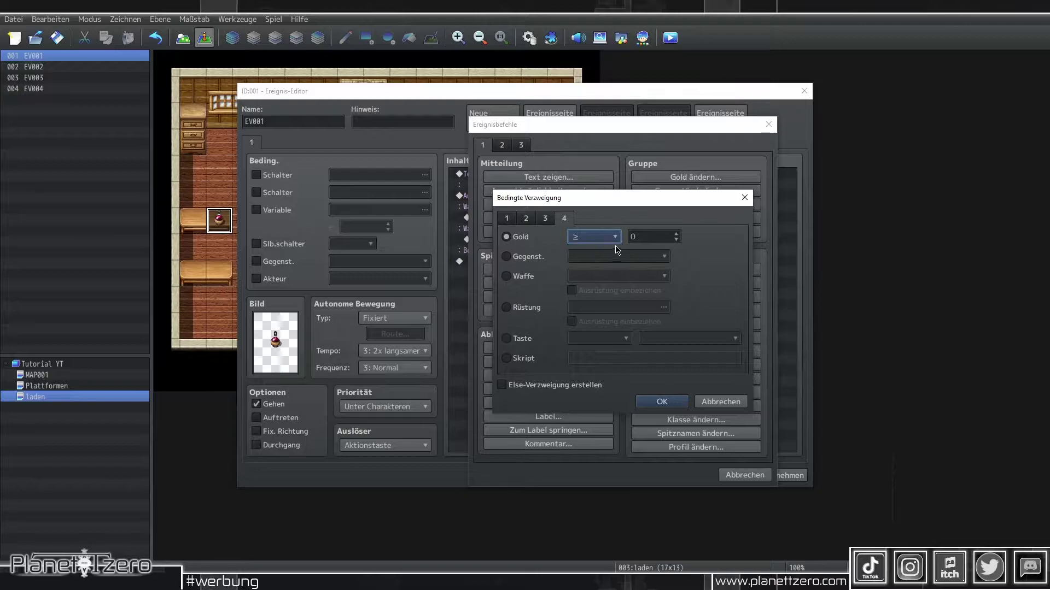
double_click(633, 236)
type("10")
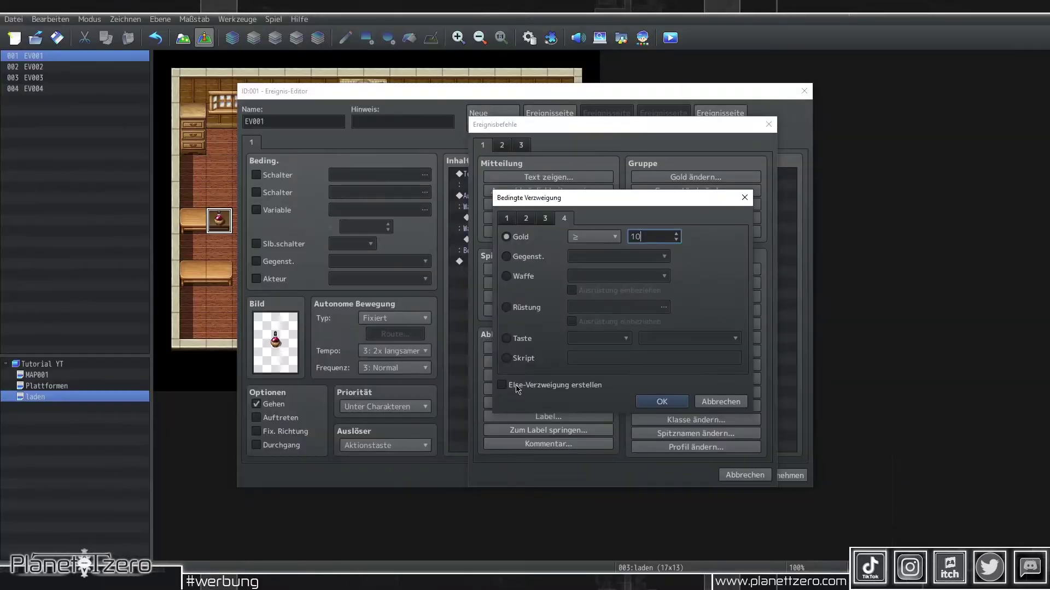
left_click(536, 386)
left_click(663, 402)
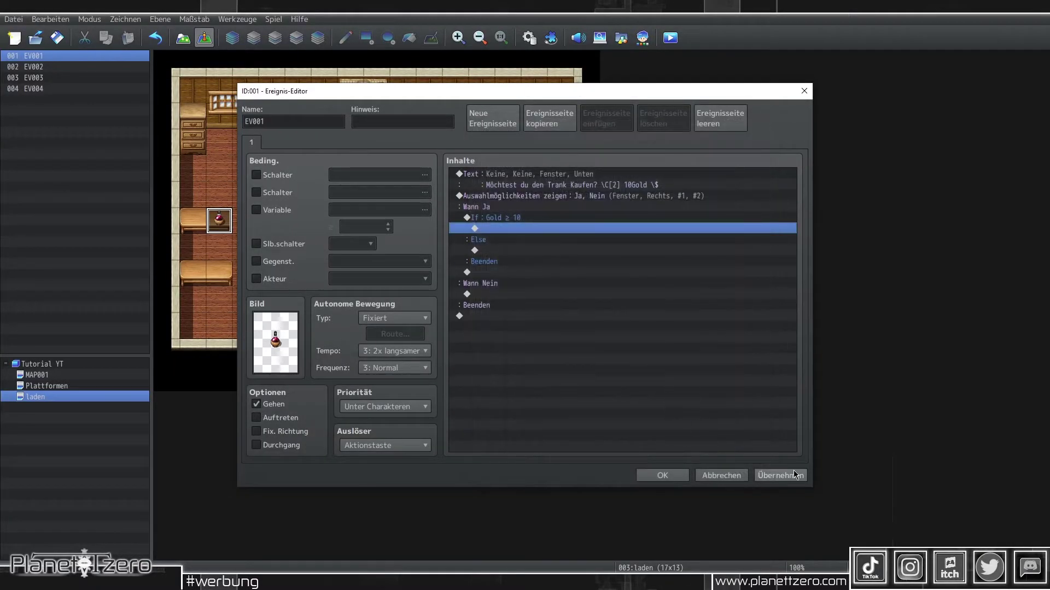
Inside the Gold ≥ 10 branch, show the message 'Trank erhalten!'.
left_click(521, 228)
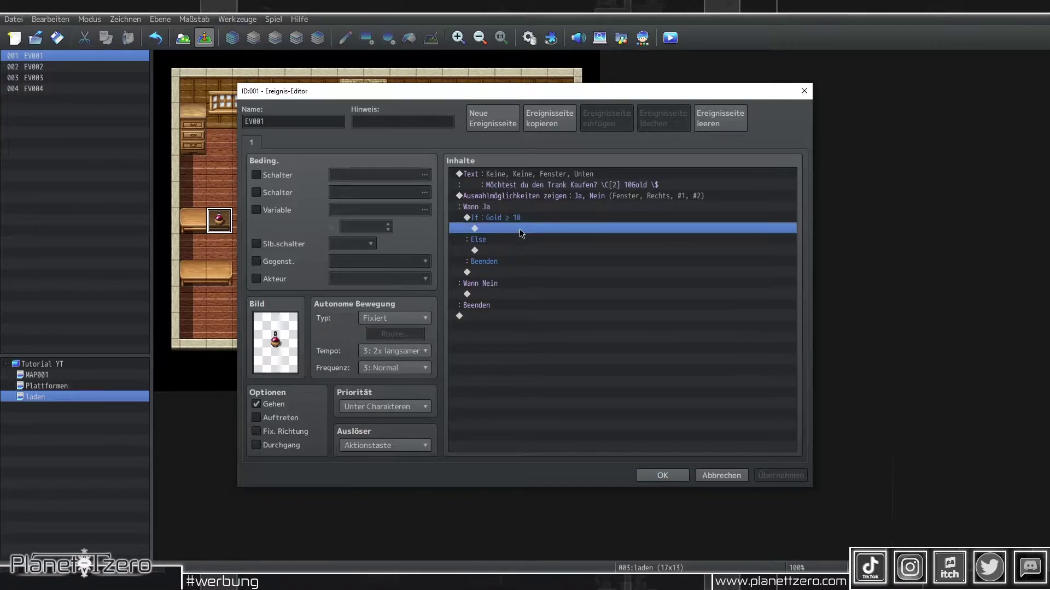
double_click(521, 229)
left_click(524, 176)
type("Trank erhalten!")
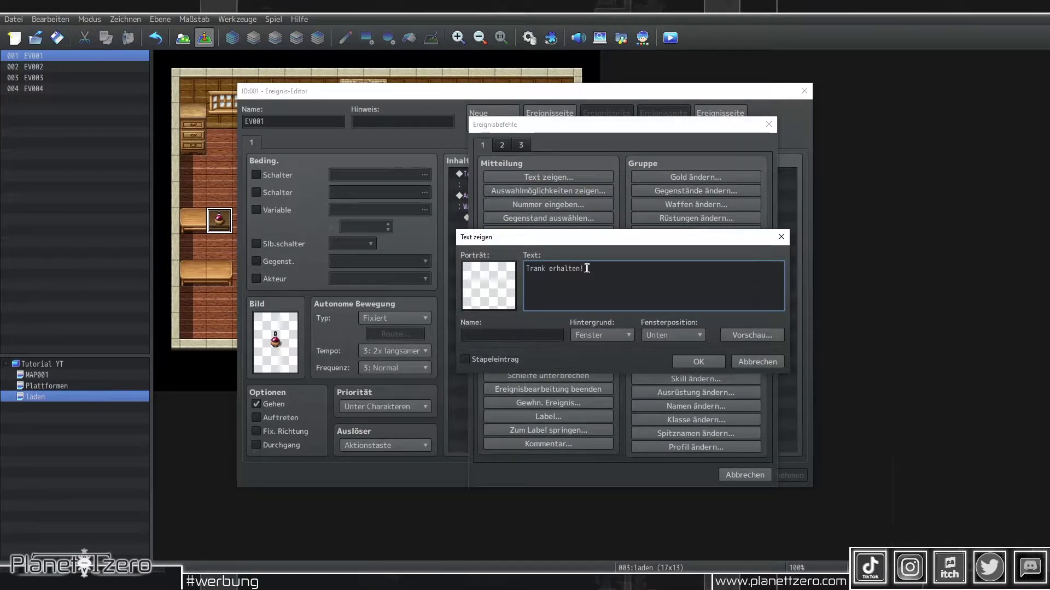
left_click(698, 362)
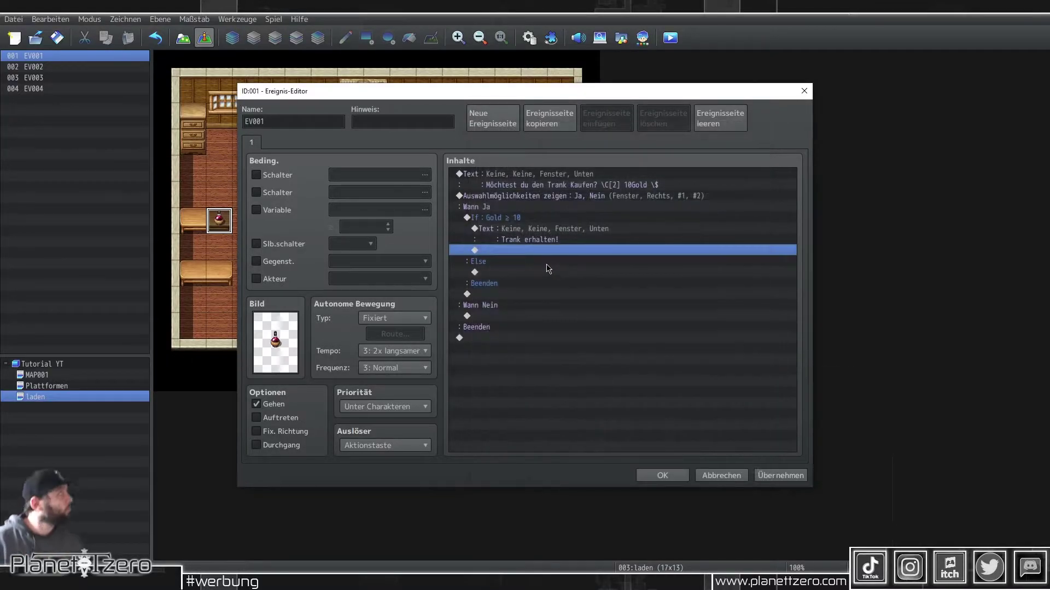
Add a Change Items command increasing 0007 Trank by a constant 1.
double_click(547, 272)
left_click(682, 193)
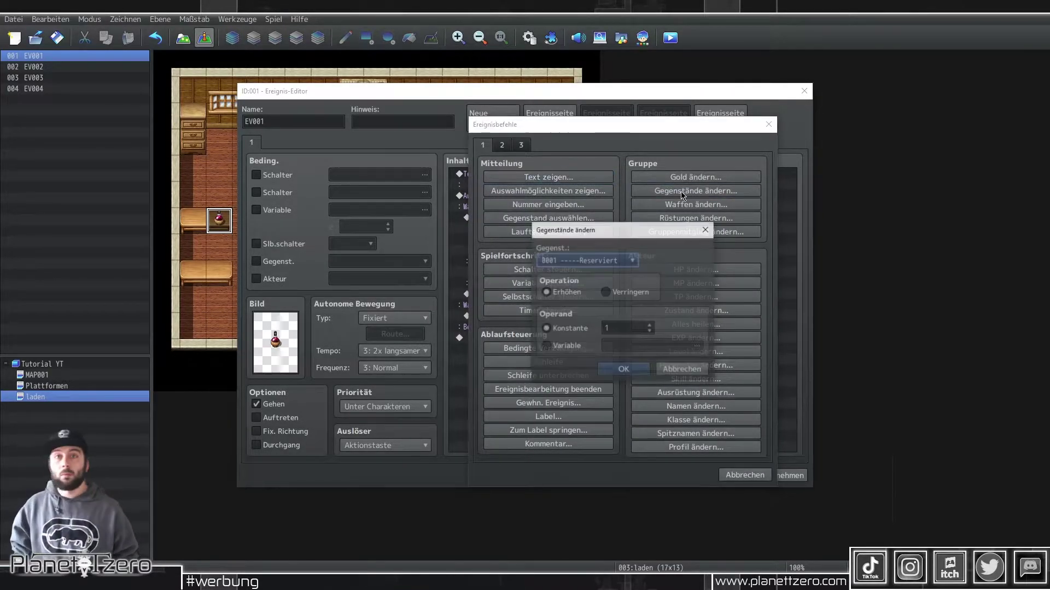
left_click(586, 260)
left_click(568, 346)
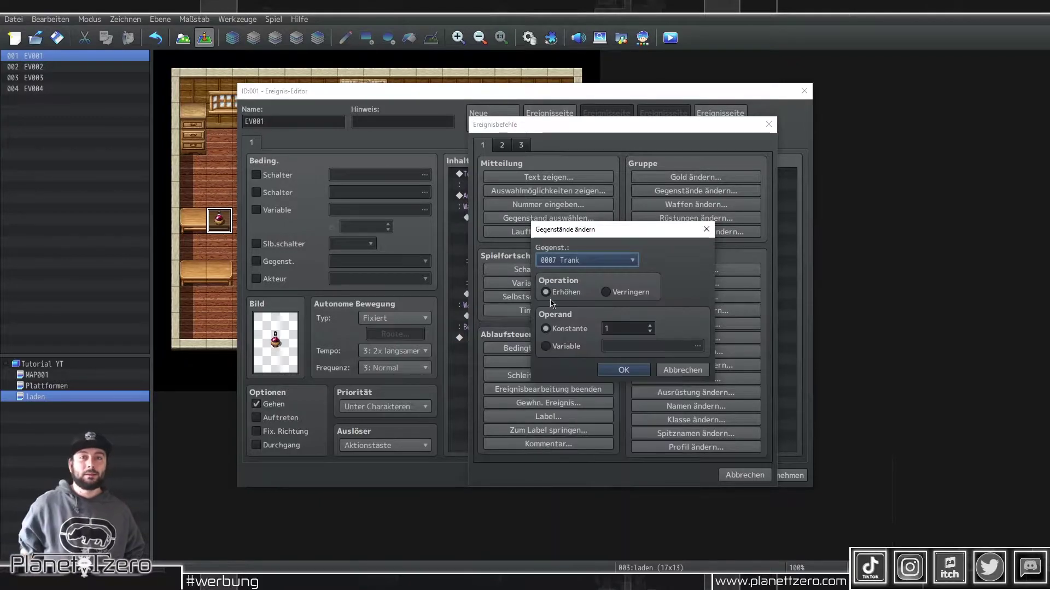
left_click(622, 369)
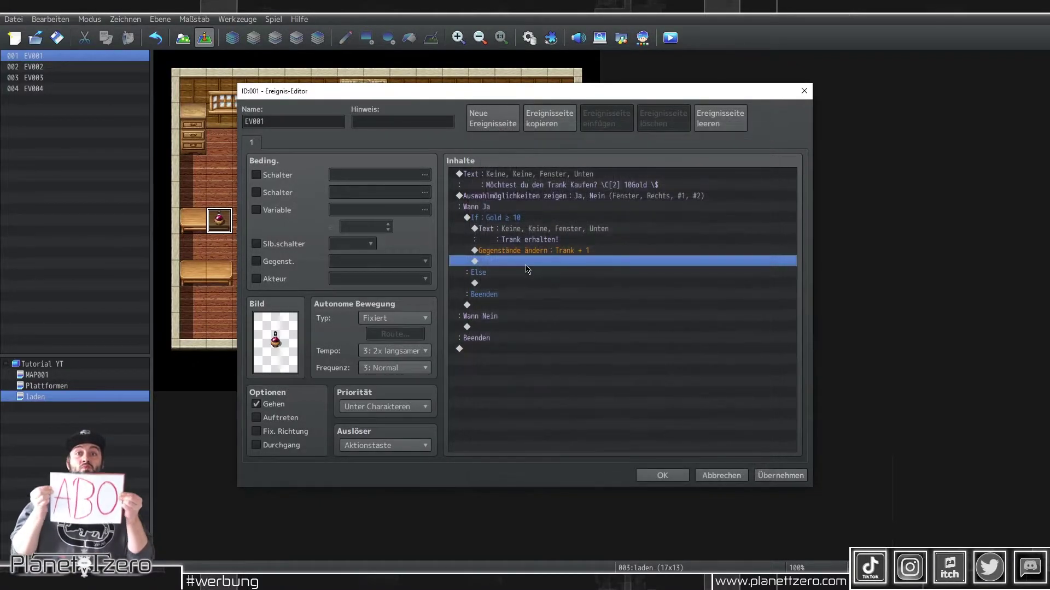
double_click(526, 261)
Add a 10-frame wait after the Trank + 1 command.
left_click(504, 148)
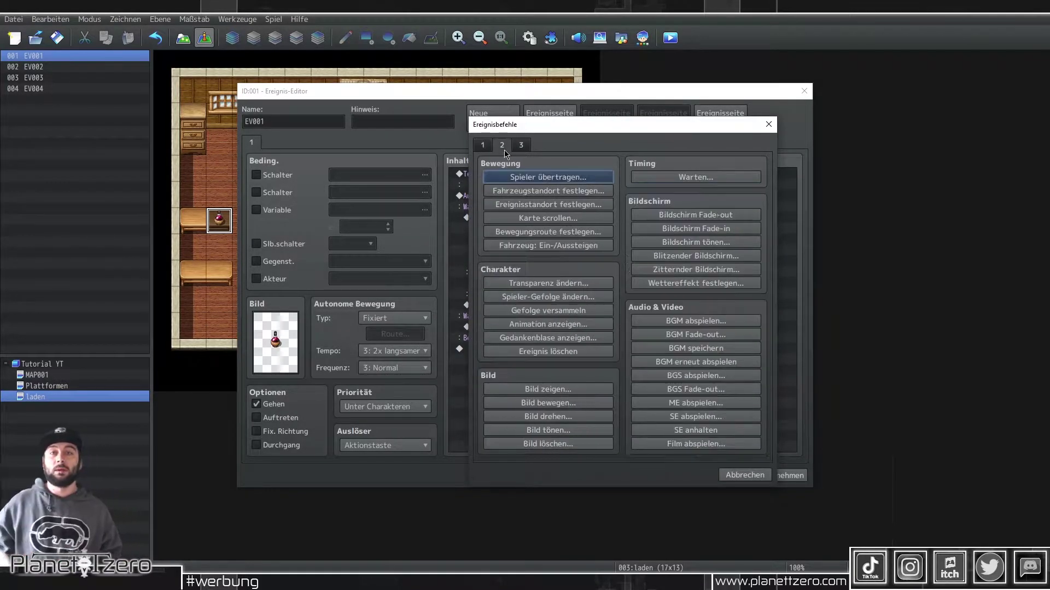
left_click(695, 177)
type("10")
left_click(590, 329)
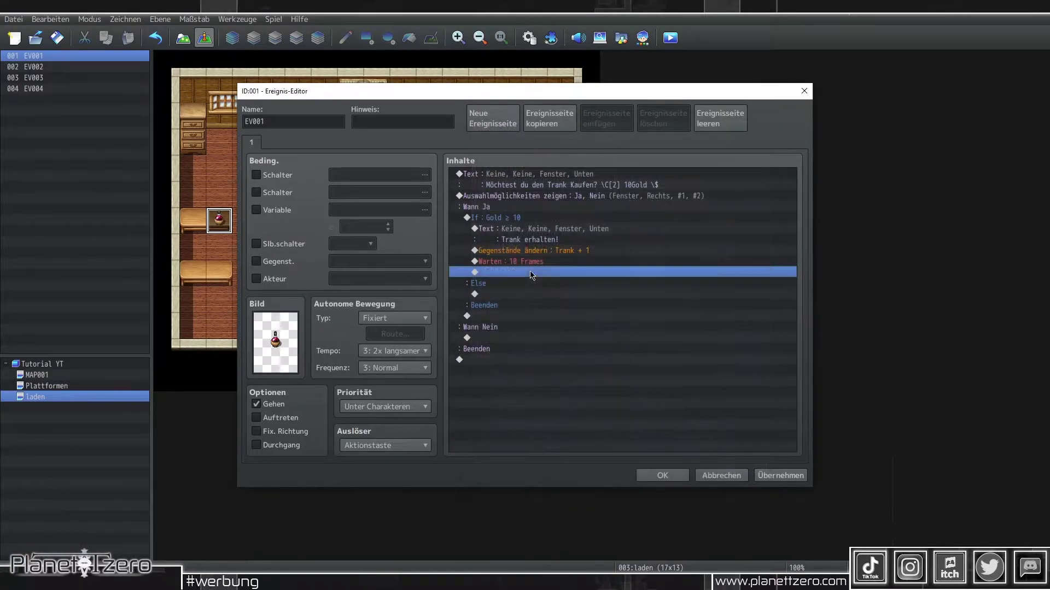
Play the Item3 sound effect at 45% volume.
double_click(529, 272)
left_click(696, 416)
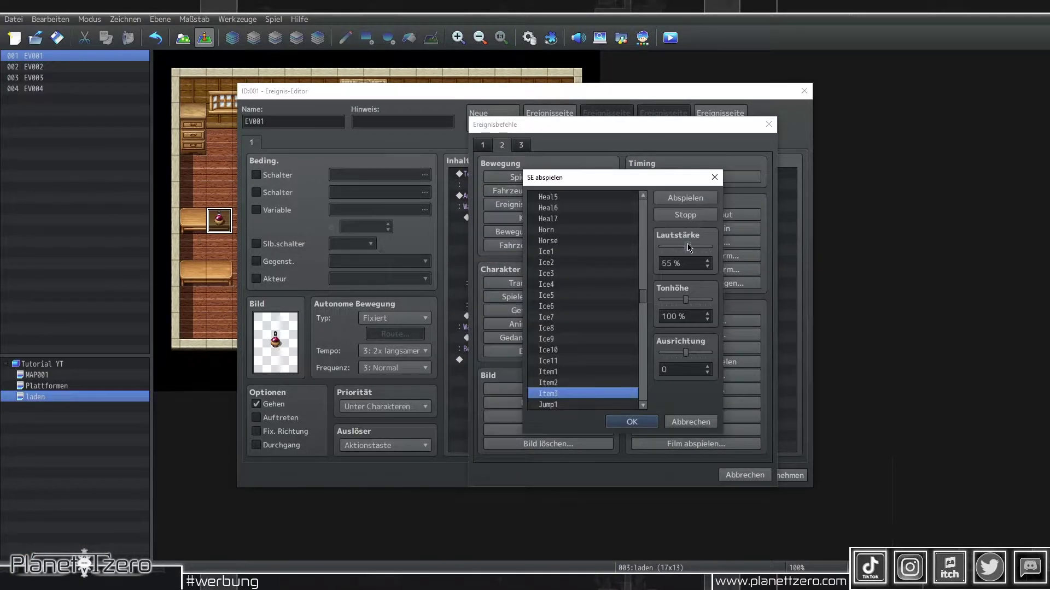
left_click_drag(689, 247, 687, 247)
left_click(557, 387)
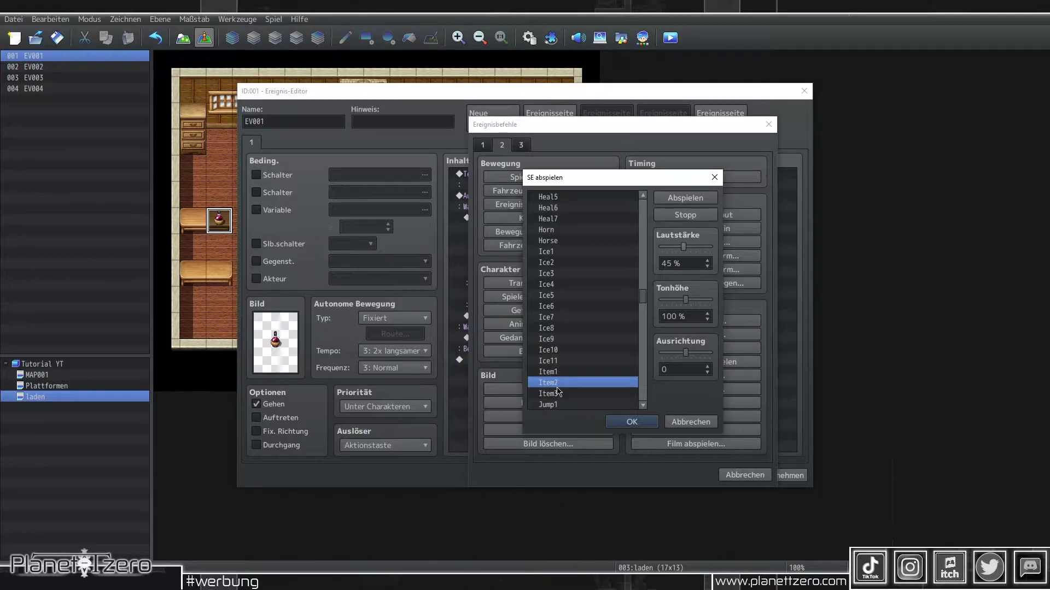
left_click(555, 373)
left_click(558, 394)
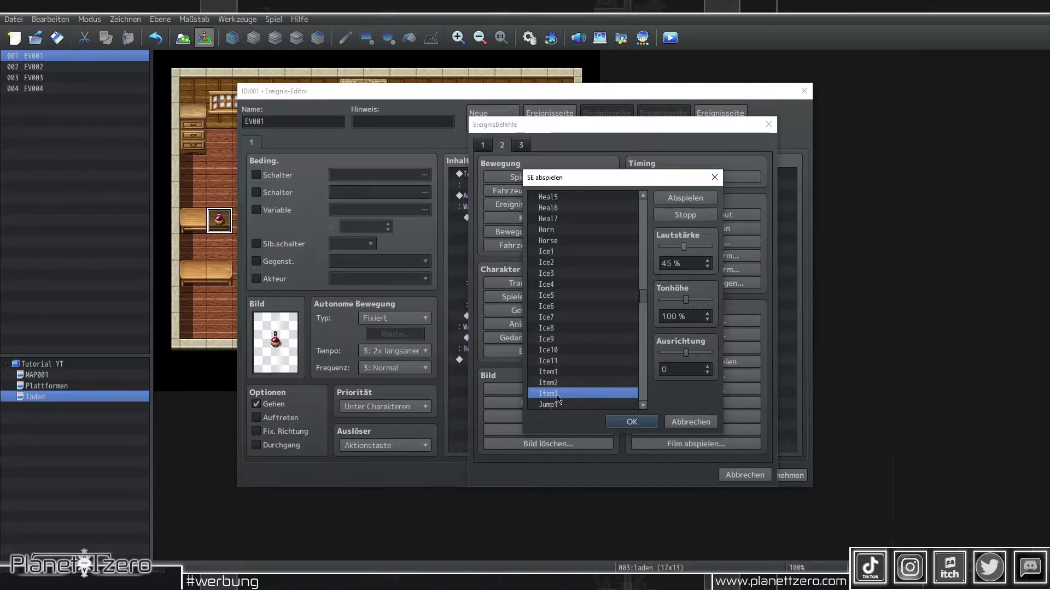
left_click(632, 421)
double_click(530, 263)
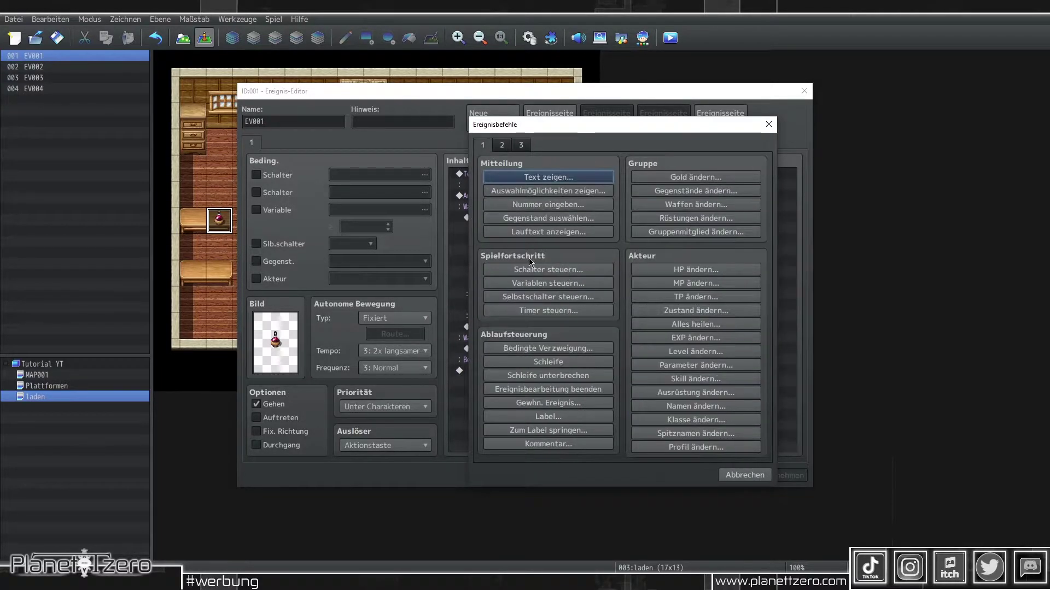
Turn switch 0001, renamed 'Trank 1', ON and apply the event changes.
left_click(530, 268)
left_click(656, 281)
left_click(658, 414)
type("Trank 1")
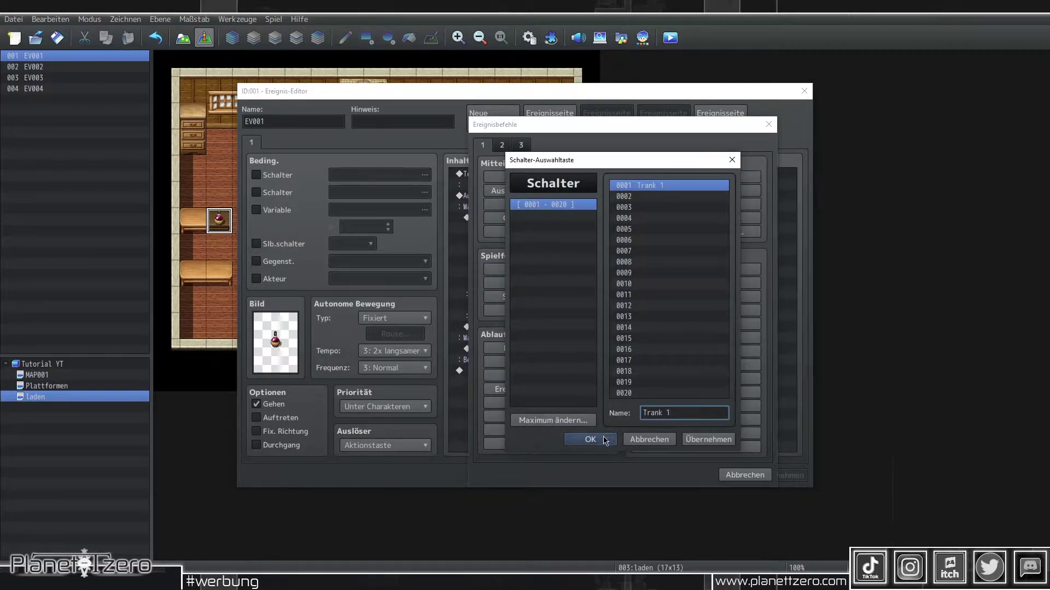
left_click(590, 440)
left_click(618, 358)
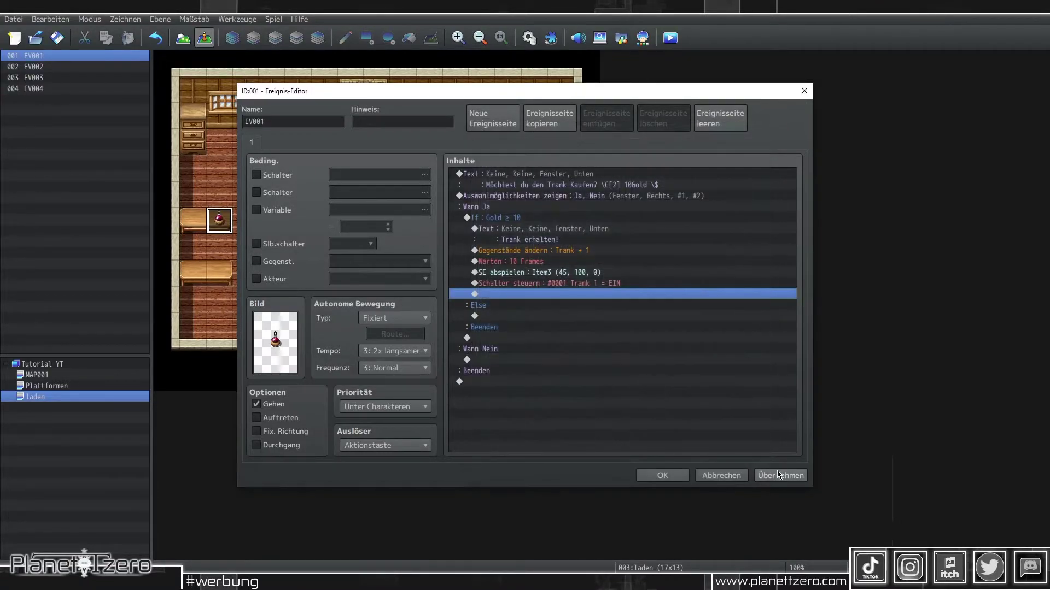
left_click(781, 476)
Add a second event page conditioned on switch 0001 Trank 1, then return to page 1.
left_click(488, 117)
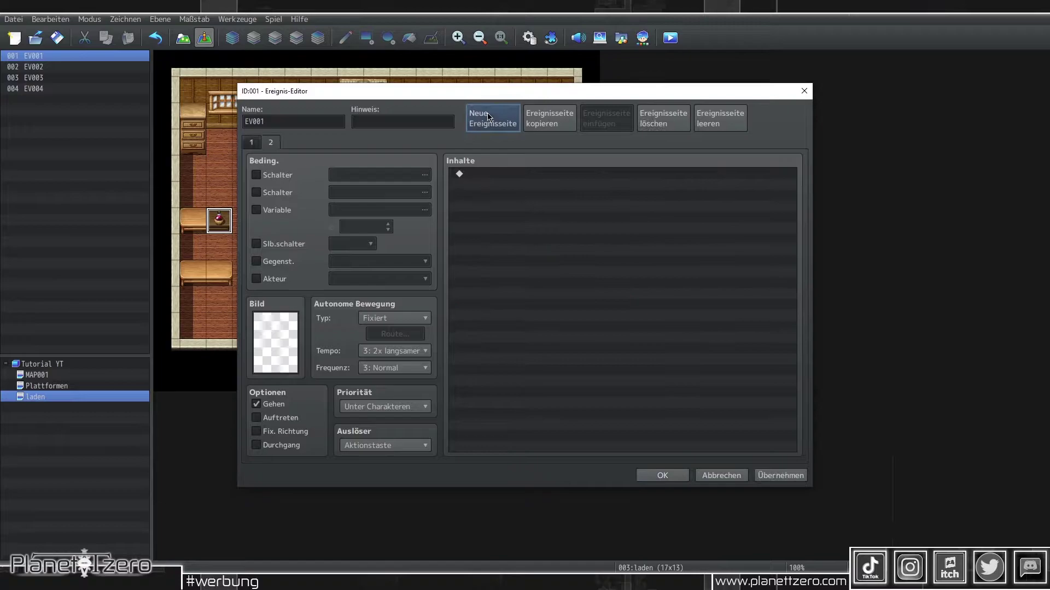
left_click(283, 173)
left_click(415, 175)
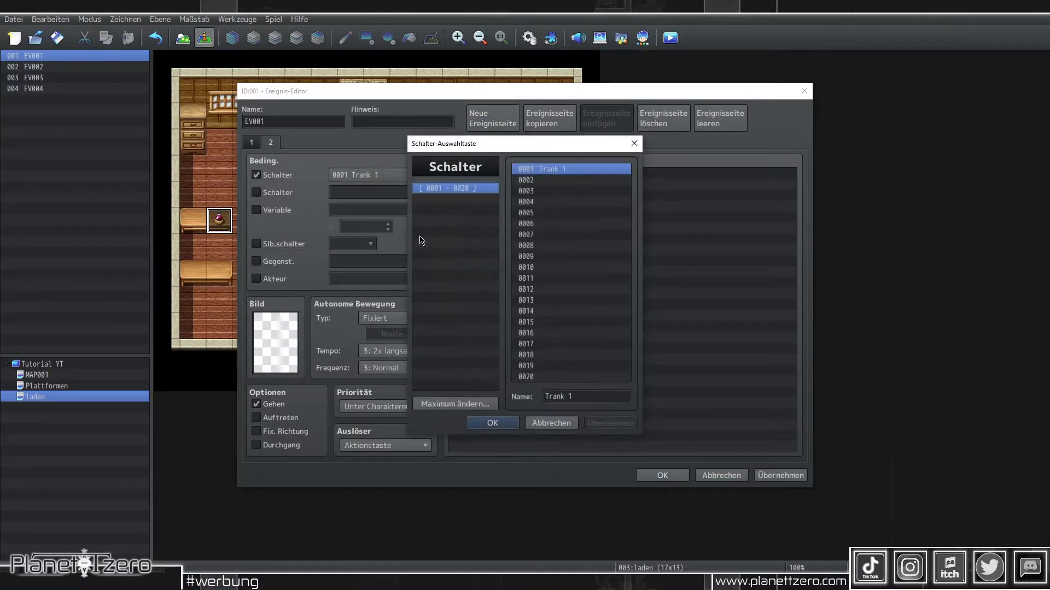
double_click(565, 170)
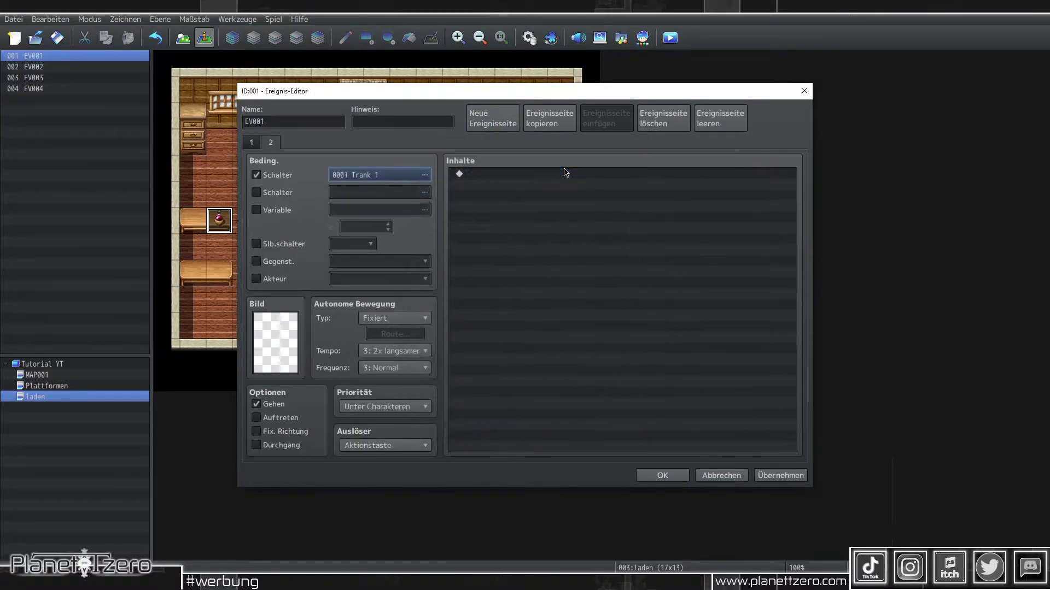
left_click(248, 144)
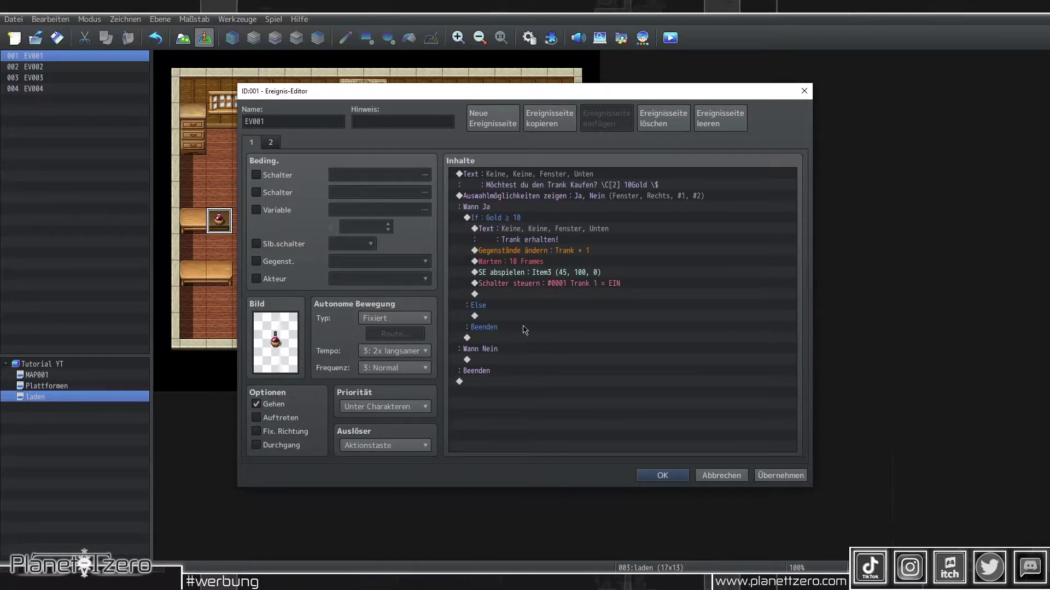
Paste a copy of the message under Else and change it to 'Du hast nicht genug Gold!'.
left_click(537, 227)
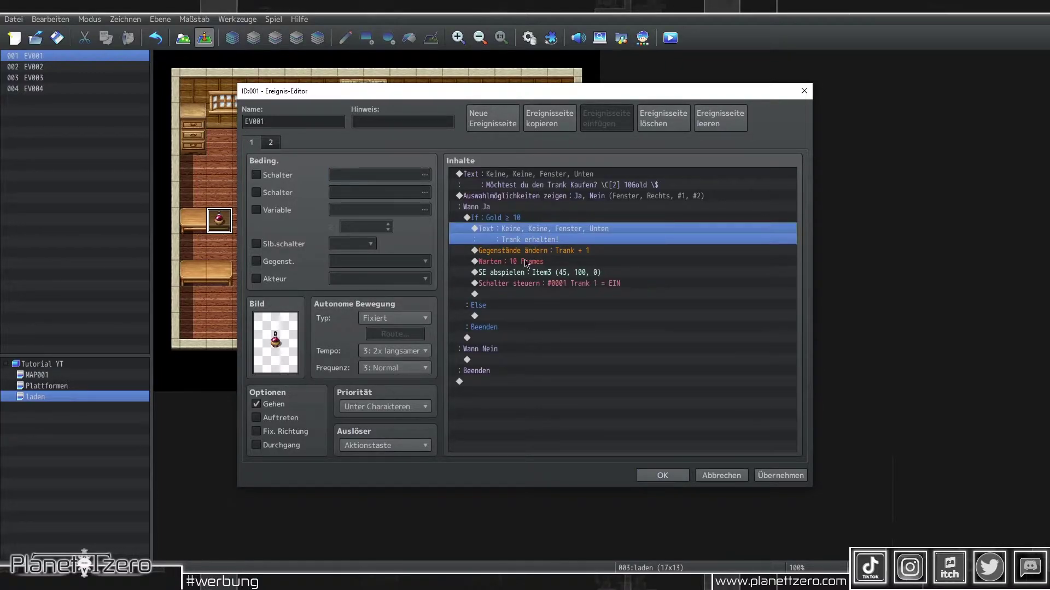
left_click(498, 317)
key("ctrl+v")
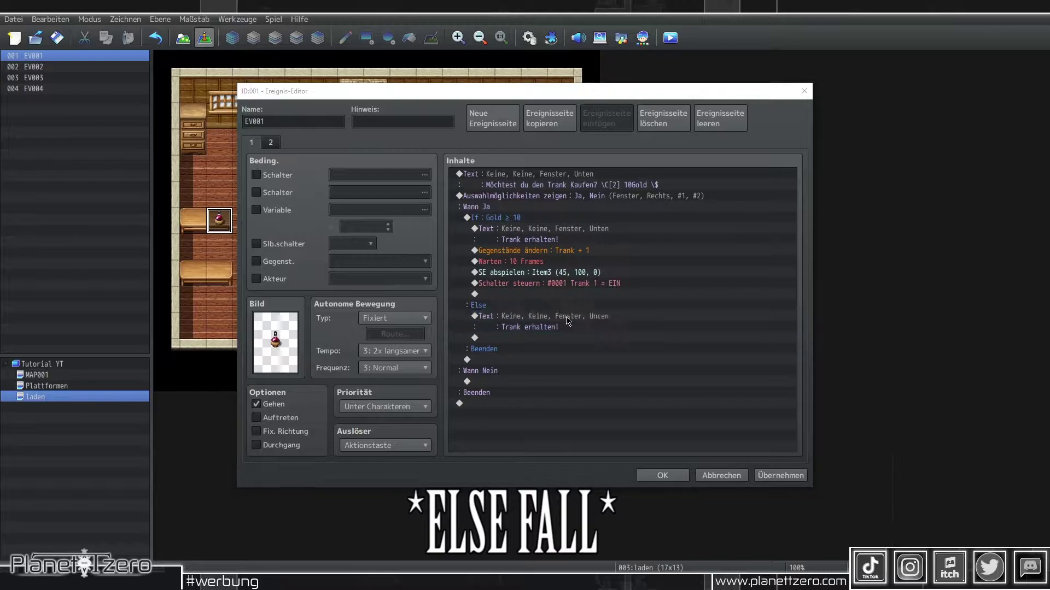
double_click(544, 318)
type("Du hast nicht genug Gold!")
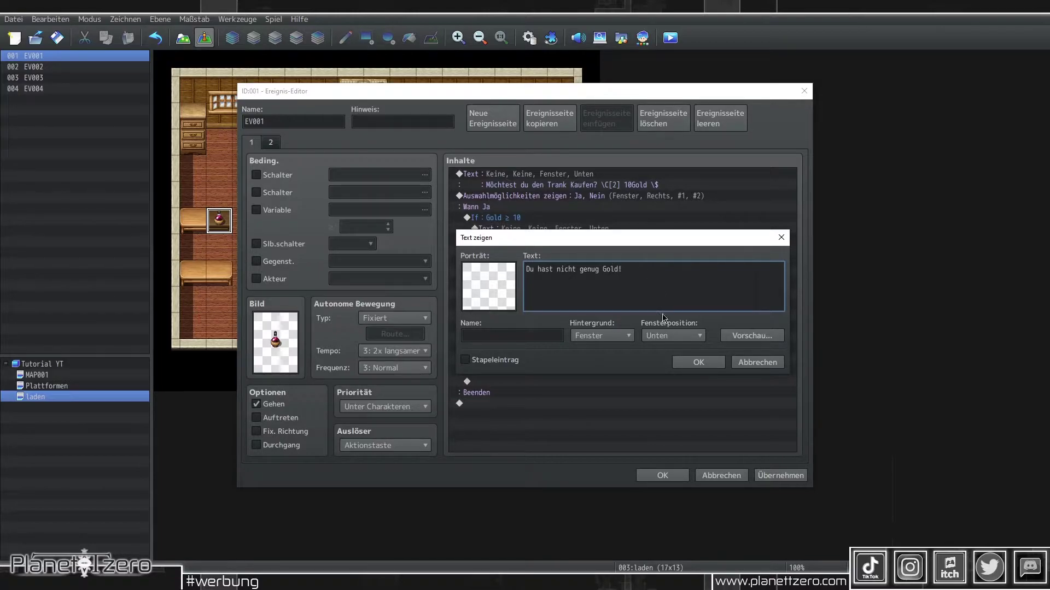
left_click(681, 362)
left_click(385, 407)
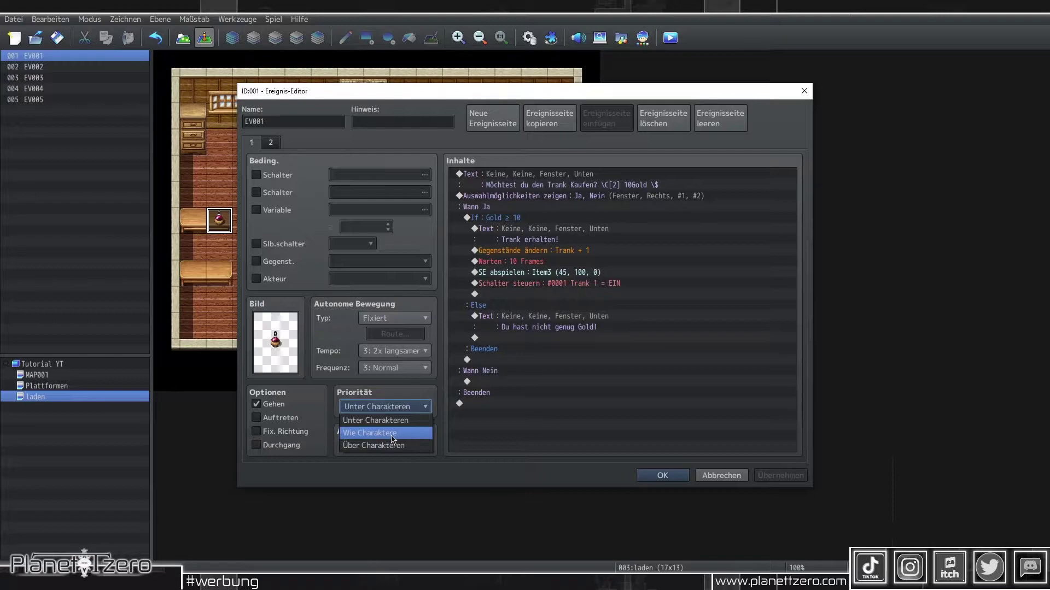
Close the potion event and create a new event with a brown-haired Actor1 character sprite.
left_click(398, 433)
key("Return")
double_click(349, 141)
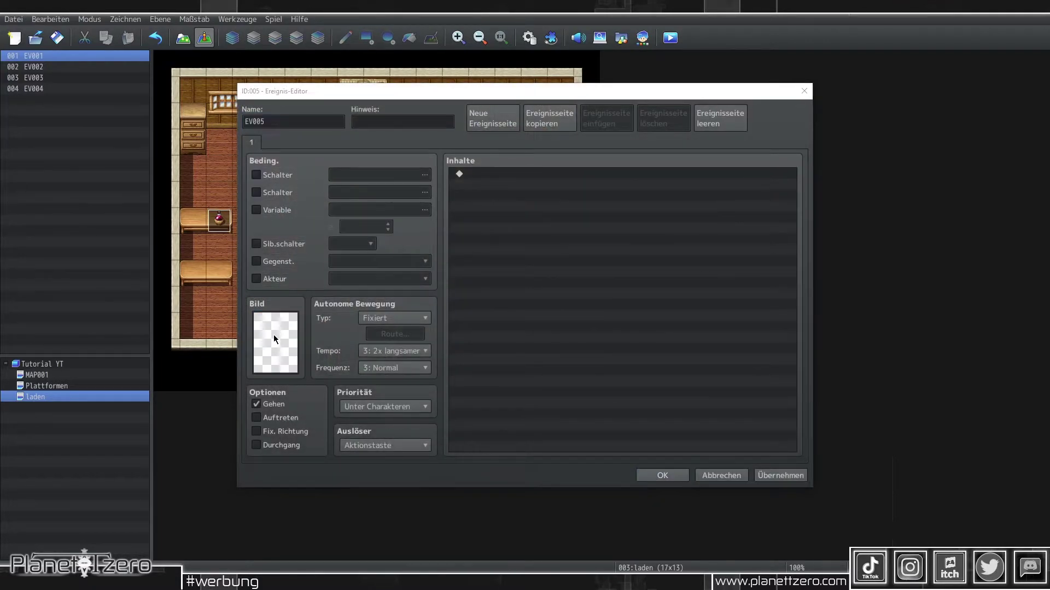
double_click(274, 335)
left_click(361, 192)
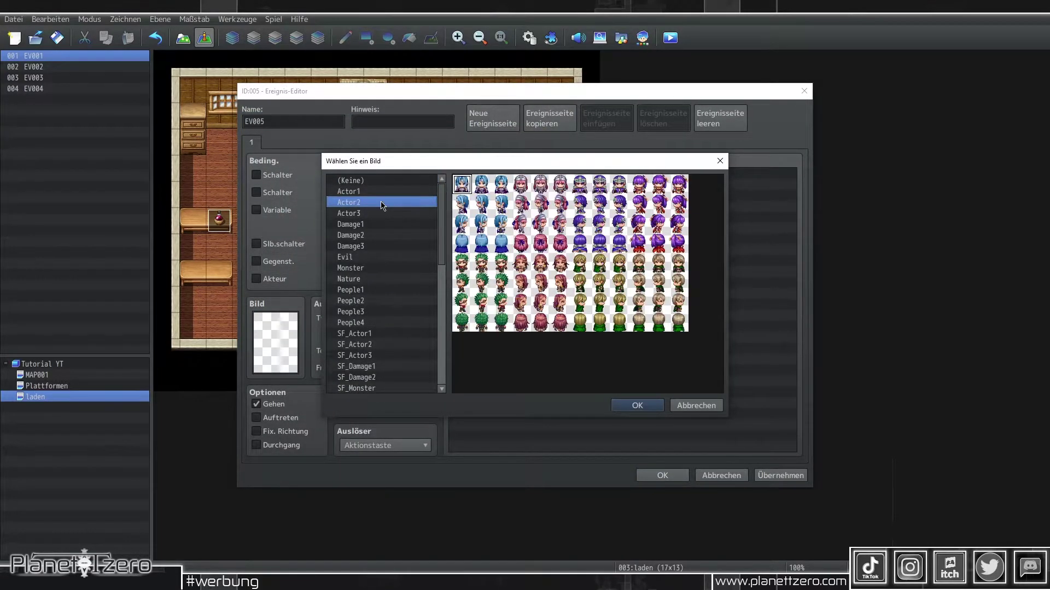
double_click(477, 272)
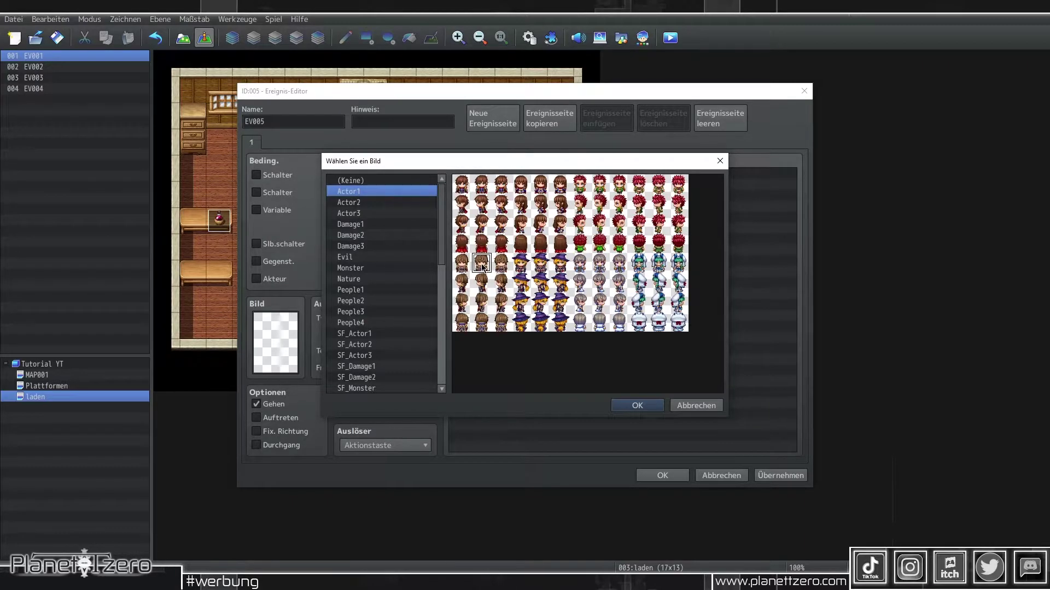
Give the new NPC a Change Gold command increasing gold by 20, and apply.
double_click(514, 251)
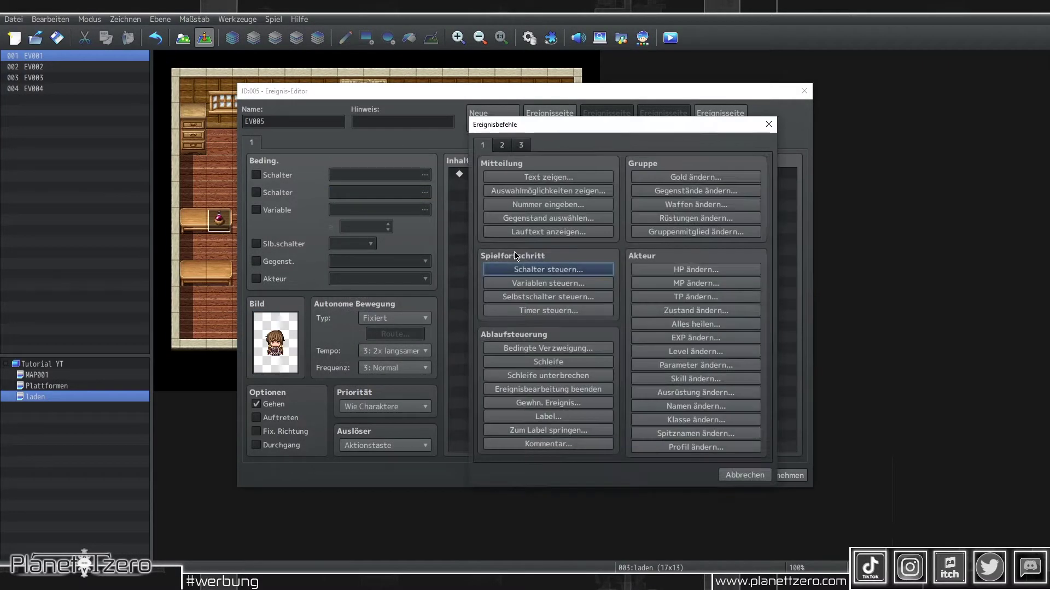
left_click(691, 178)
type("20")
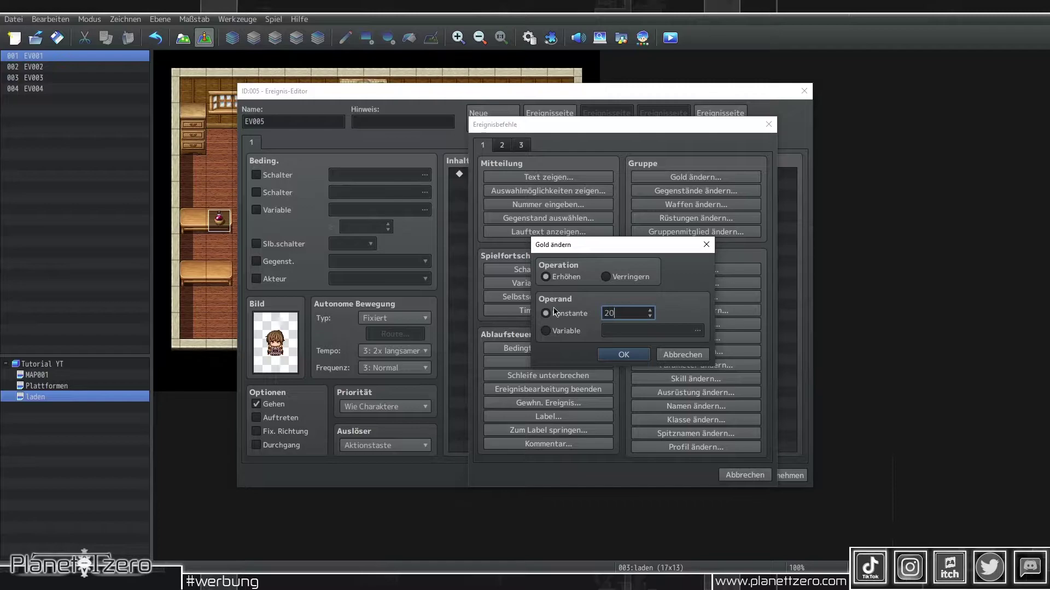
left_click(623, 355)
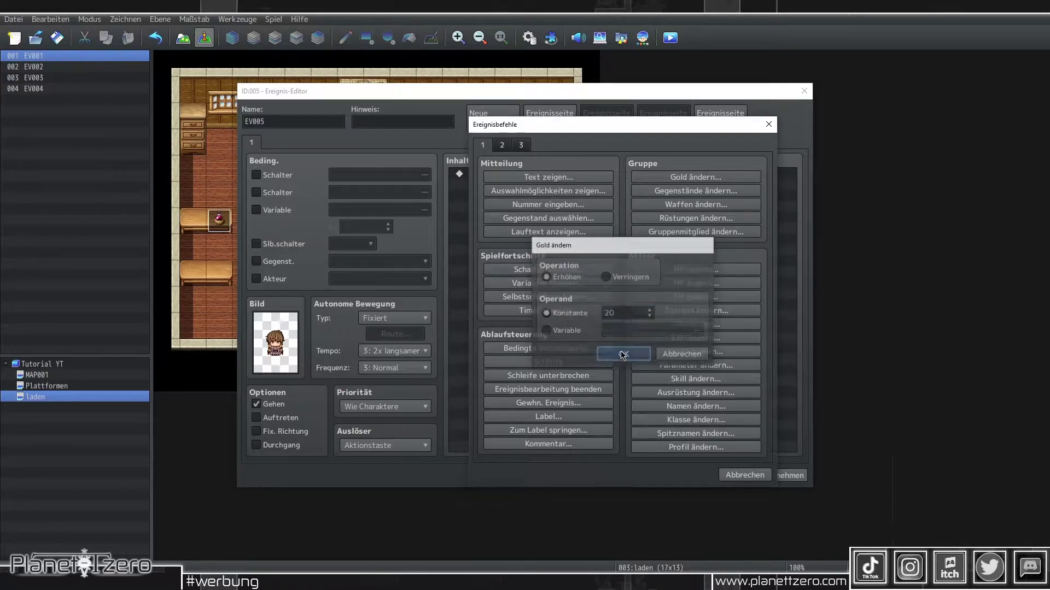
left_click(781, 476)
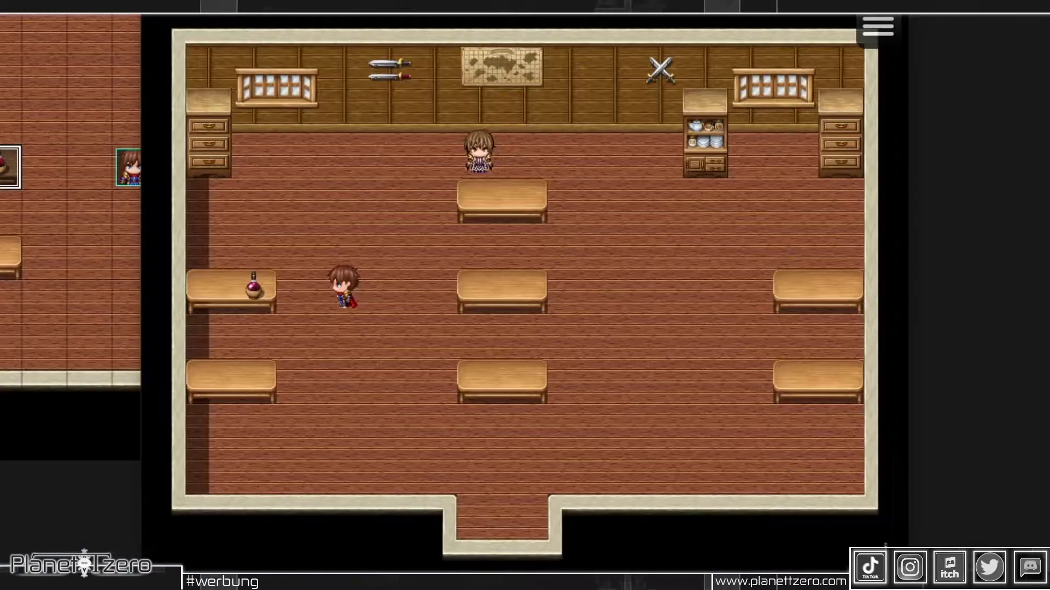
Walk to the potion, choose Ja with 0 gold, and dismiss the not-enough-gold message.
key("Down")
key("Left")
key("Left")
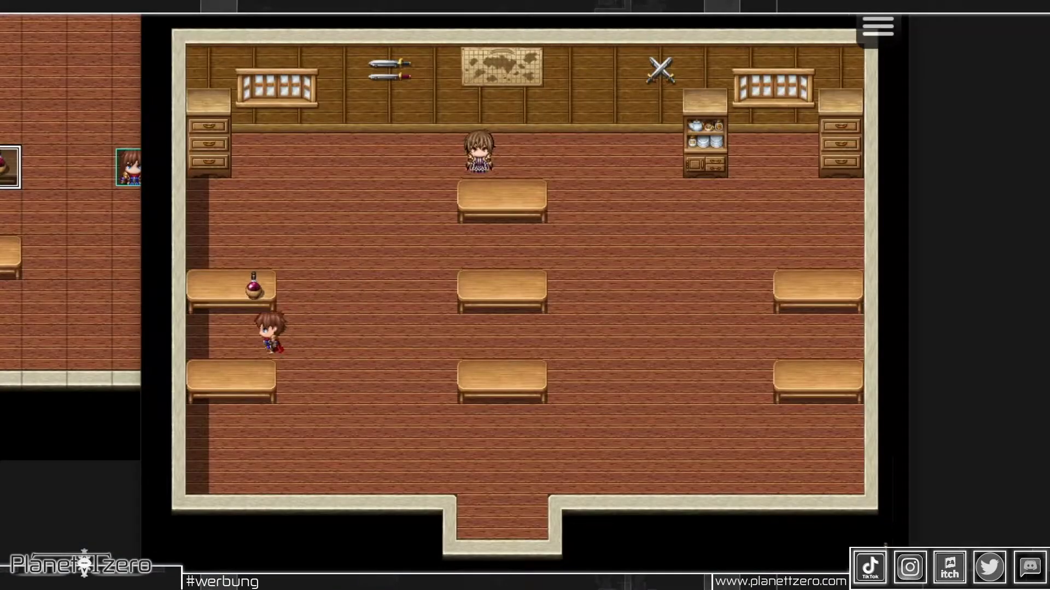
key("Up")
key("Return")
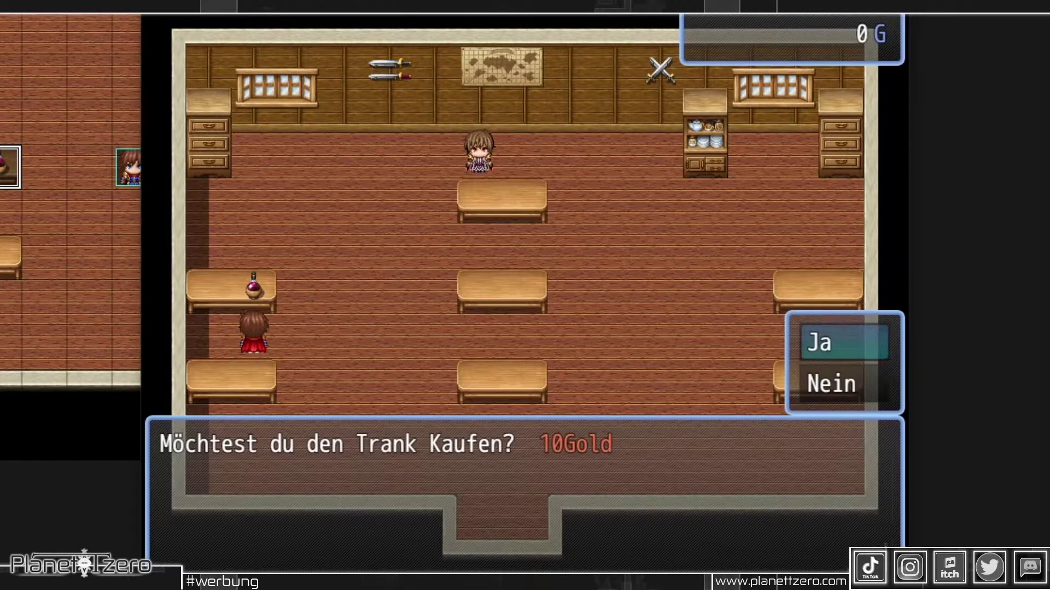
key("Down")
key("Up")
key("Return")
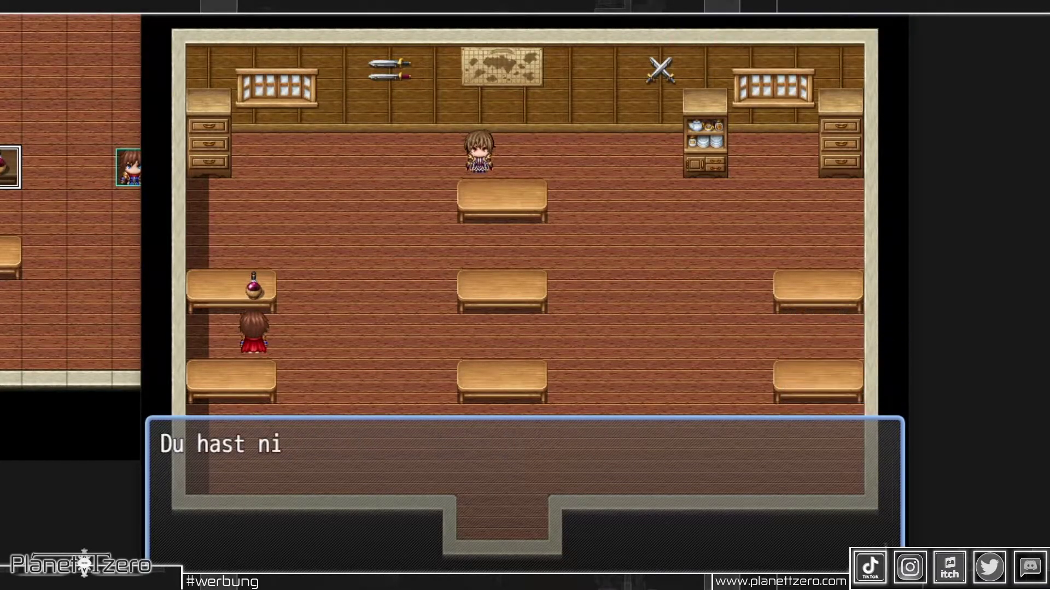
key("Return")
Decline the potion and walk over to the gold-giving NPC.
key("Return")
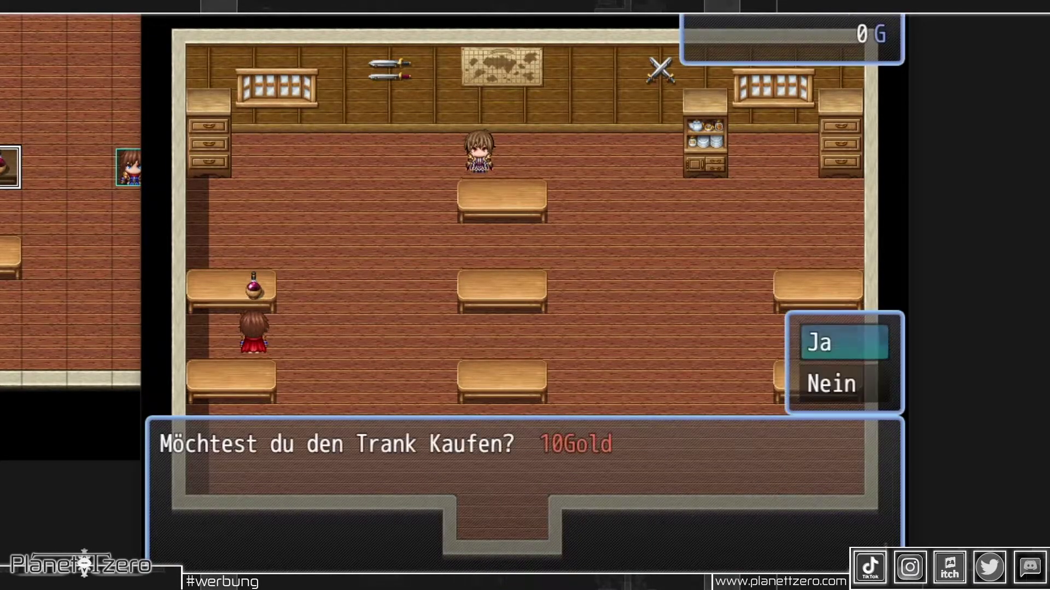
key("Down")
key("Return")
key("Right")
key("Up")
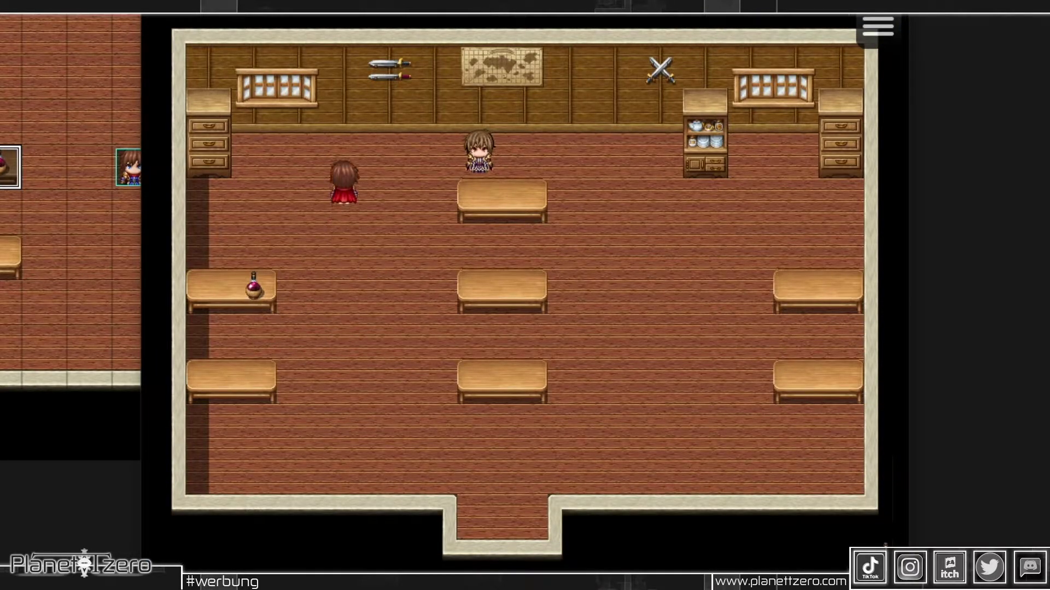
key("Right")
Return to the potion table and choose Ja to buy the potion.
key("Left")
key("Left")
key("Down")
key("Down")
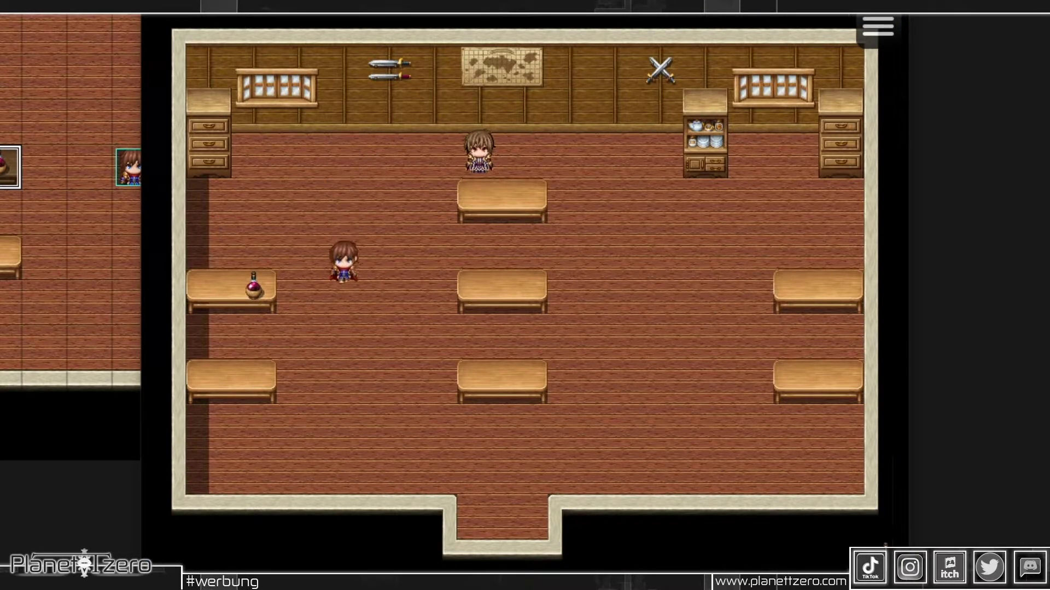
key("Down")
key("Down")
key("Left")
key("Left")
key("Up")
key("Return")
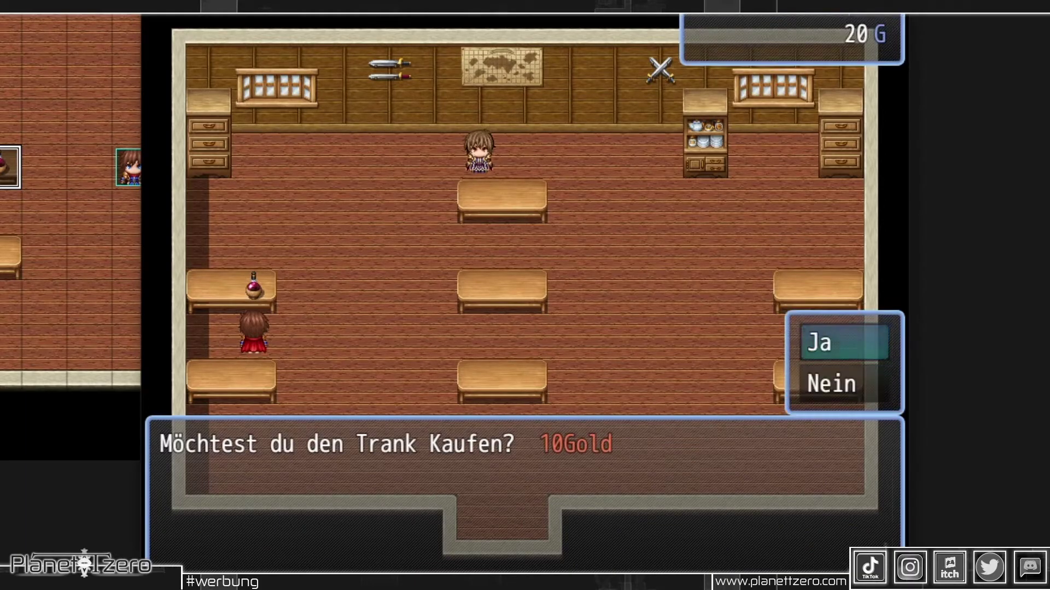
key("Down")
key("Up")
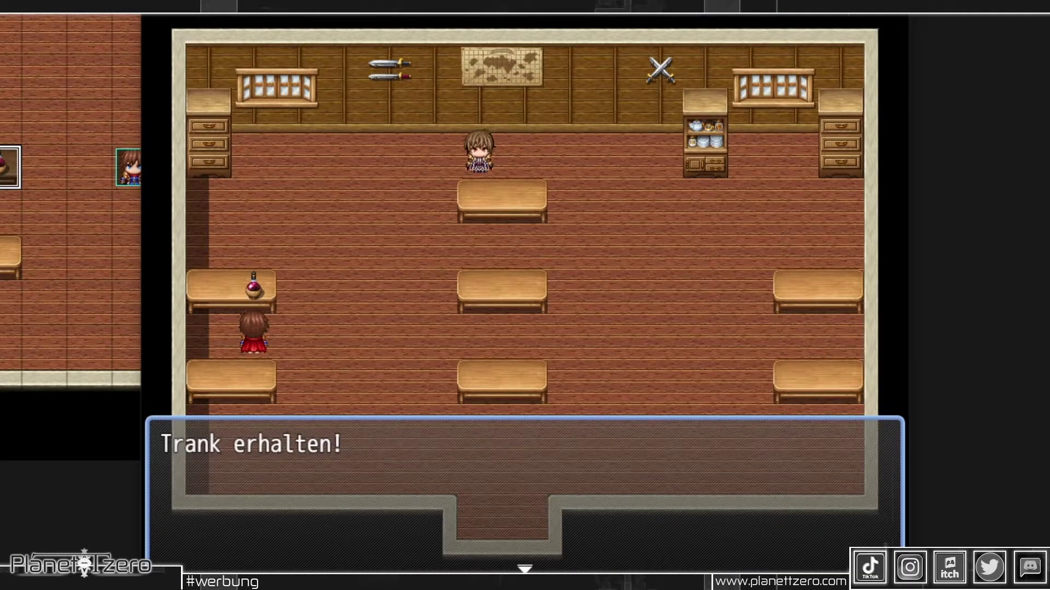
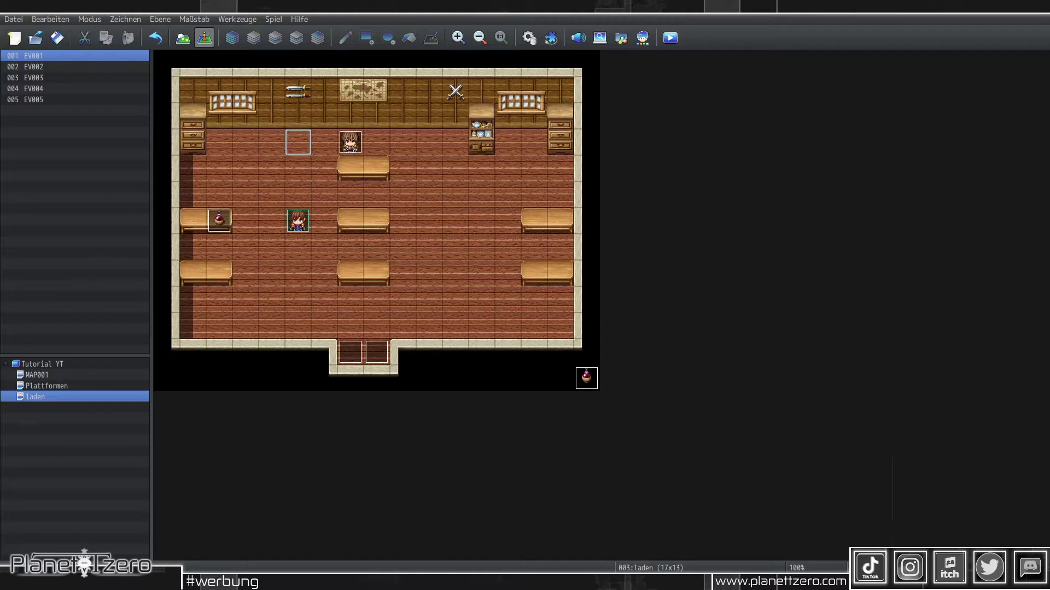
Set common event Shp wiederherstellen to Parallel, triggered by switch 0020 renamed Shop.
left_click(237, 19)
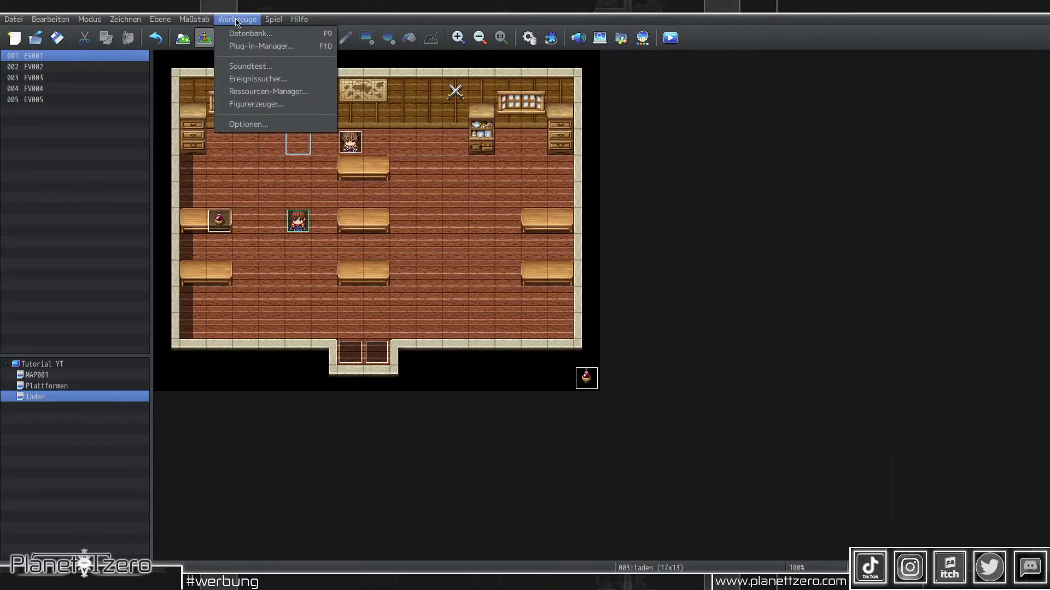
left_click(237, 28)
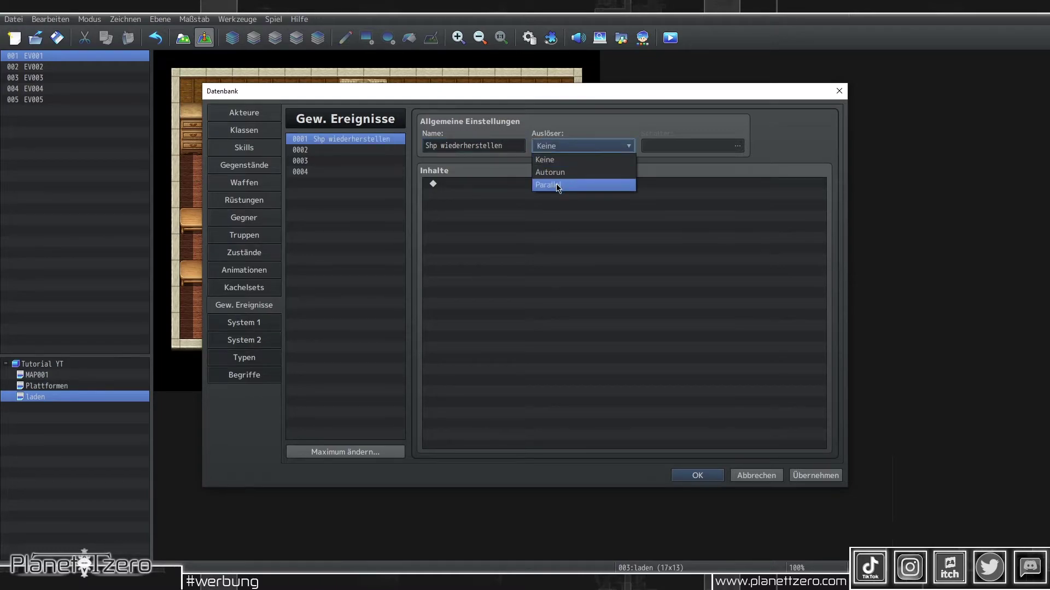
left_click(557, 185)
left_click(738, 145)
left_click(571, 377)
left_click(584, 396)
type("Shop")
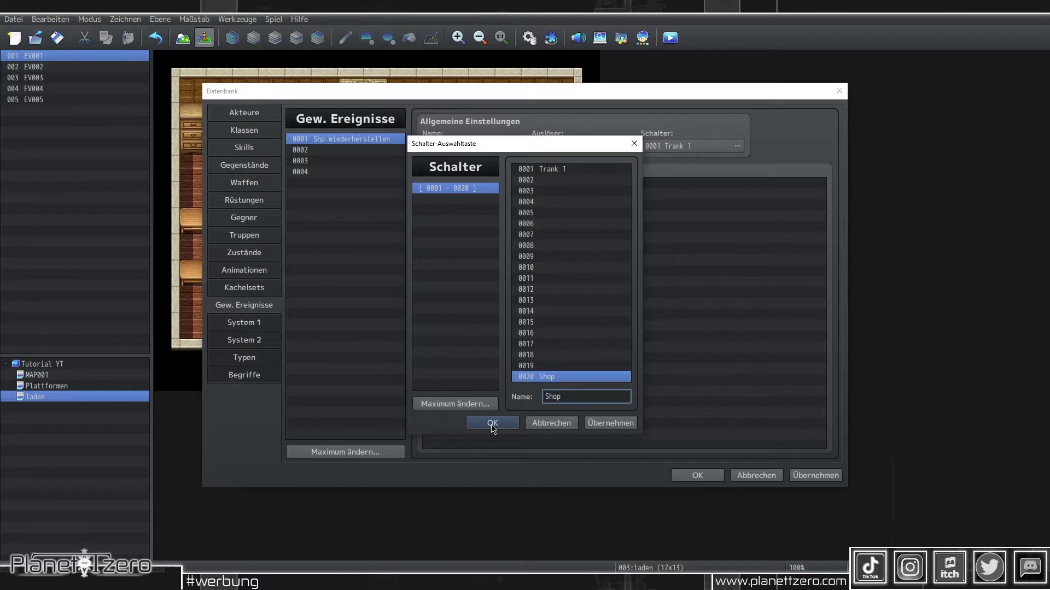
left_click(493, 424)
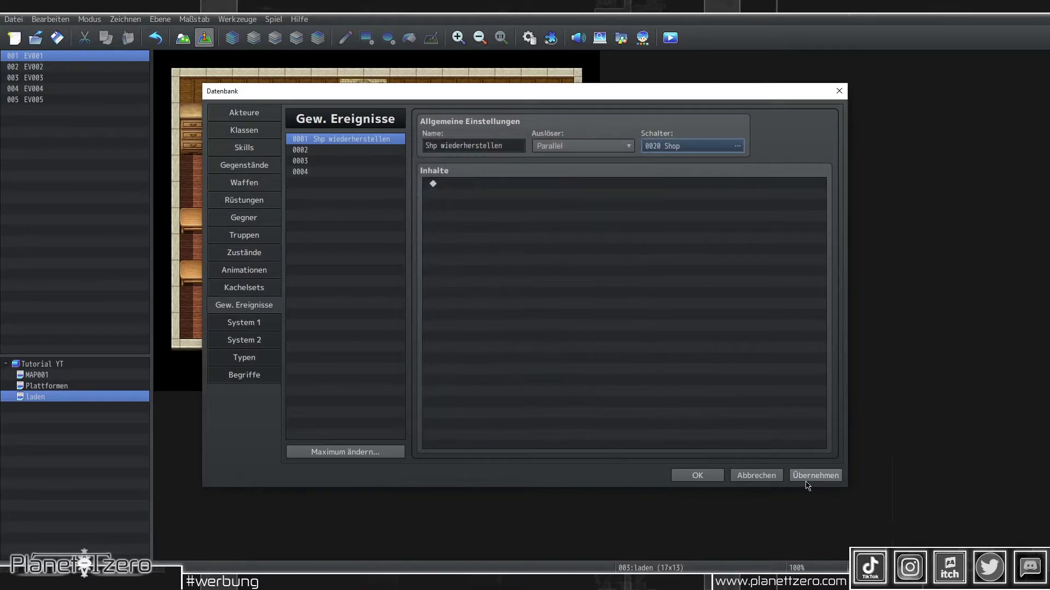
double_click(616, 311)
Add a 60-frame Warten command to the common event.
left_click(513, 147)
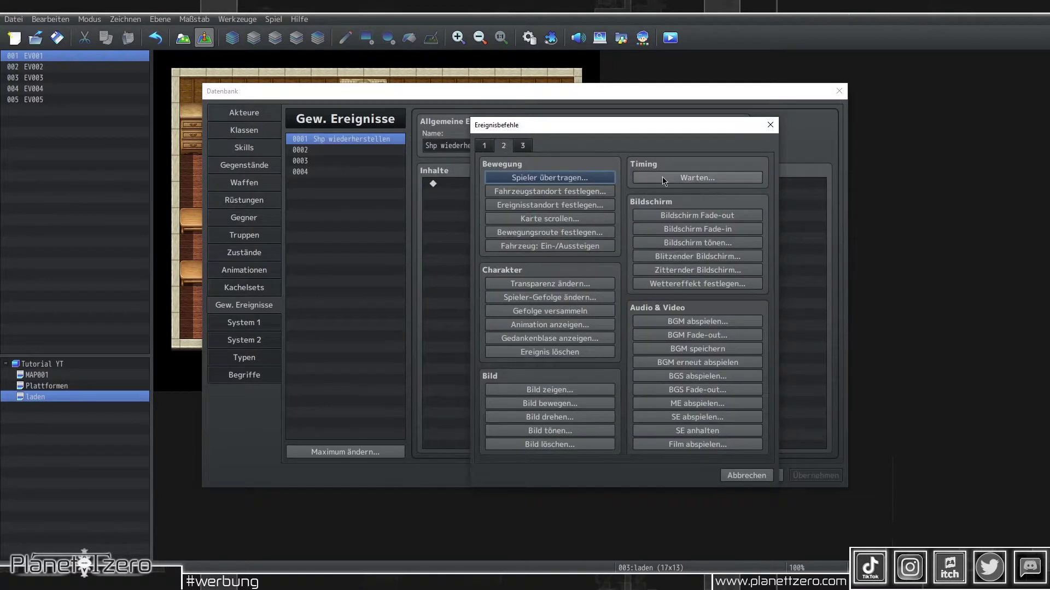
left_click(681, 179)
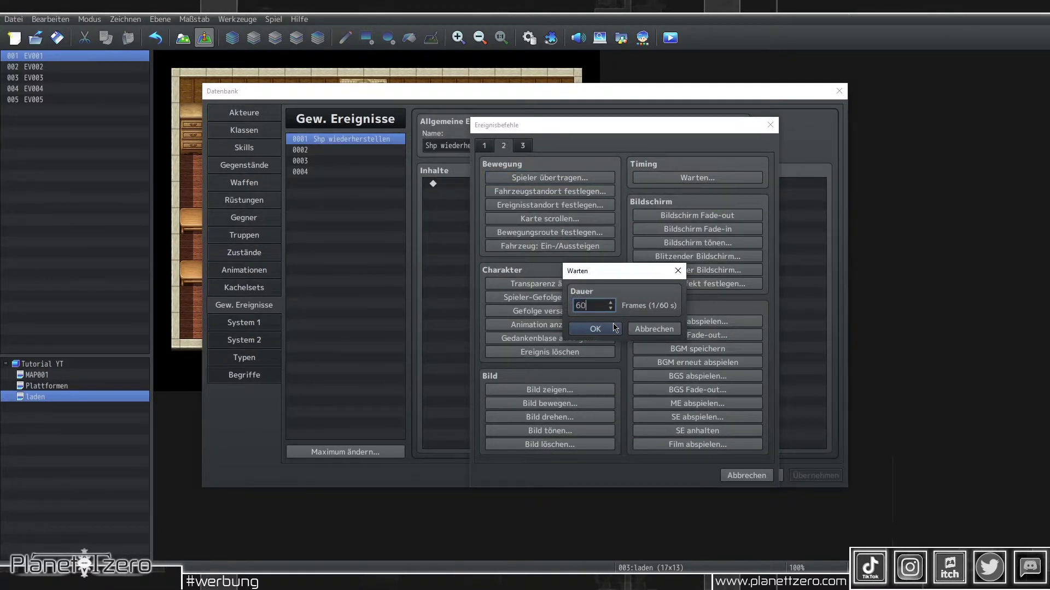
left_click(594, 329)
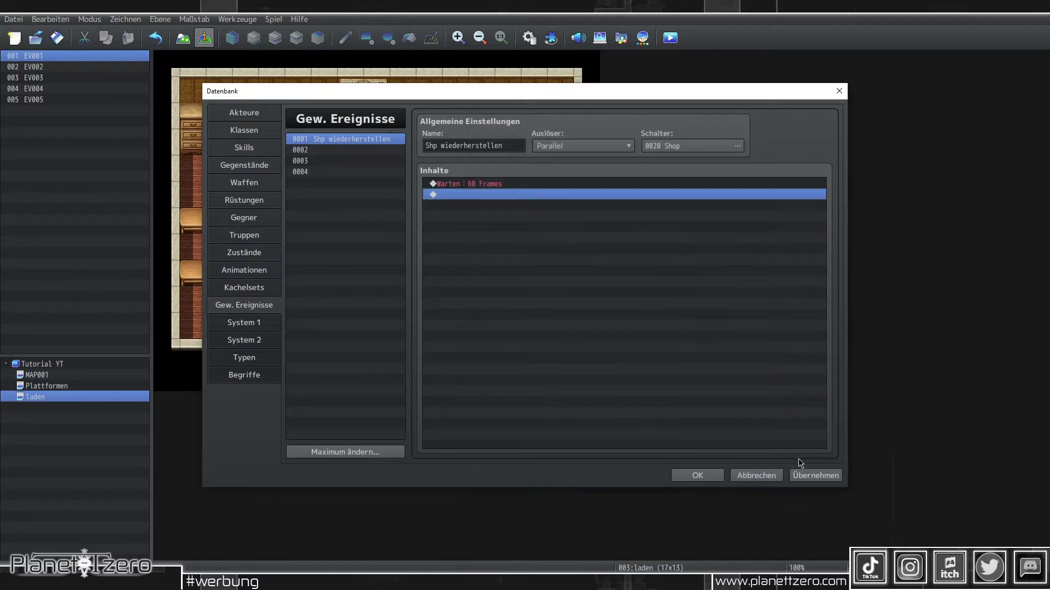
Add a Bedingte Verzweigung checking that switch 0001 Trank 1 is EIN.
double_click(557, 270)
left_click(484, 147)
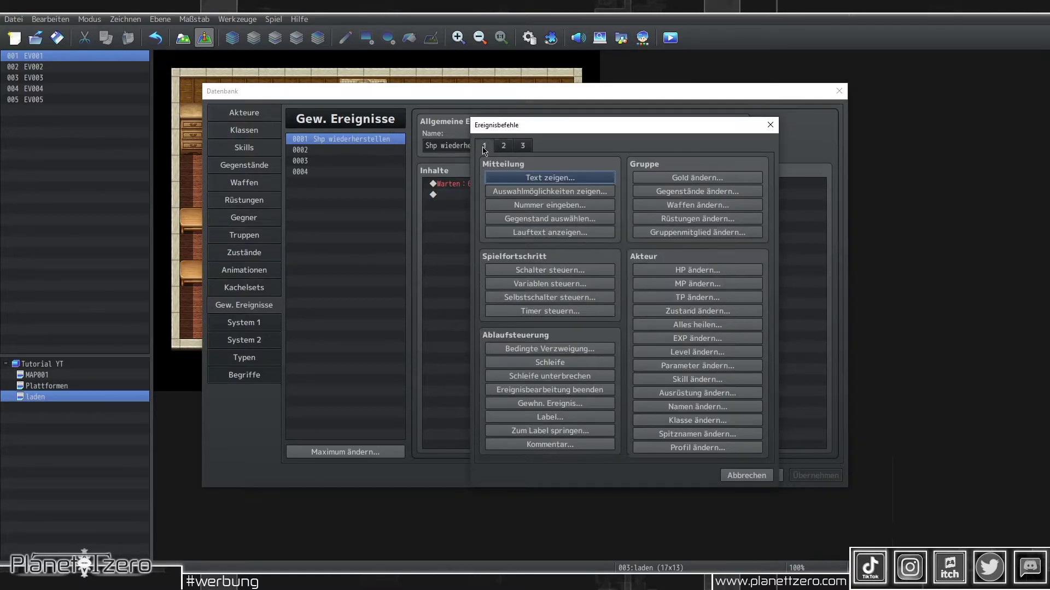
left_click(557, 349)
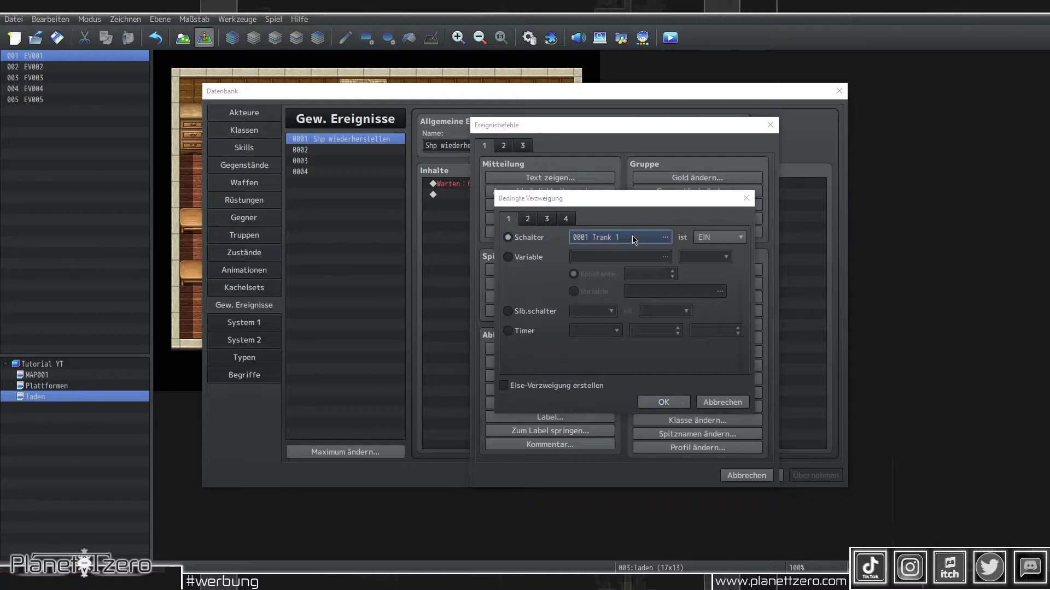
left_click(633, 239)
double_click(665, 187)
left_click(663, 402)
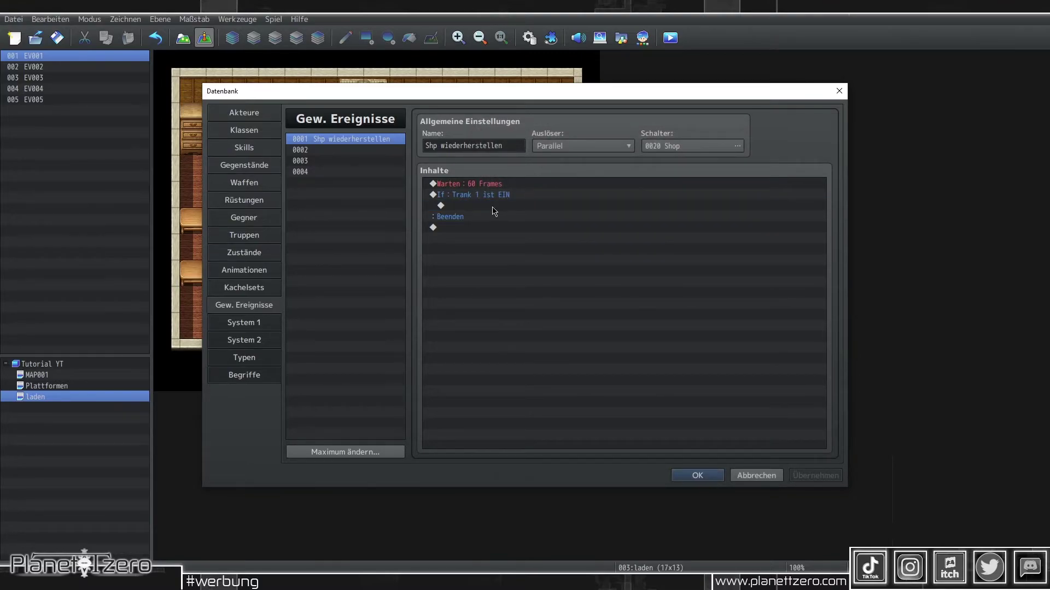
Inside the branch, add 1 to variable 0001 Trank 1 and apply the changes.
double_click(494, 206)
left_click(533, 289)
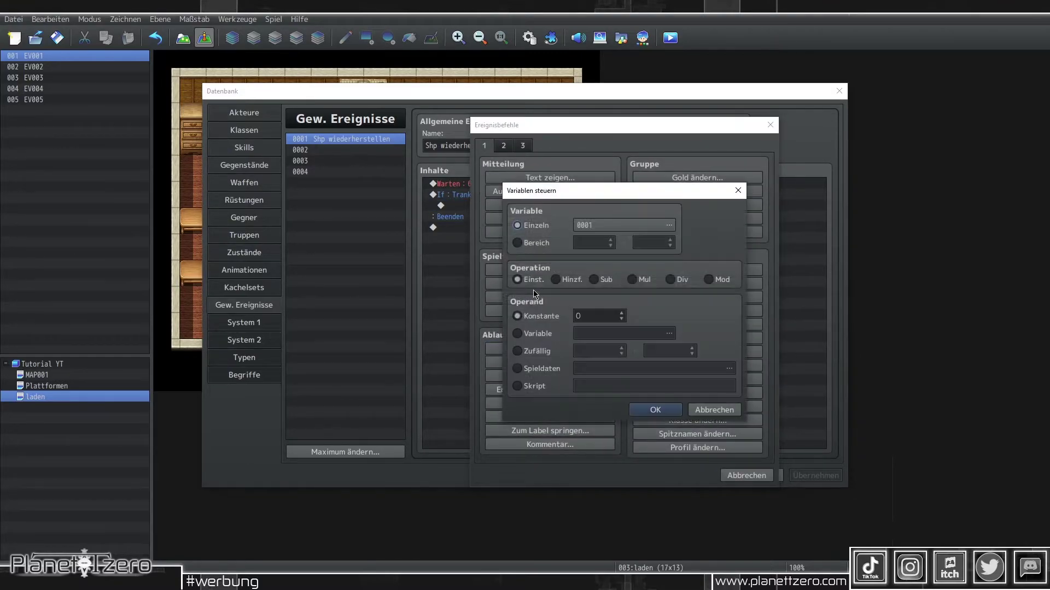
left_click(610, 226)
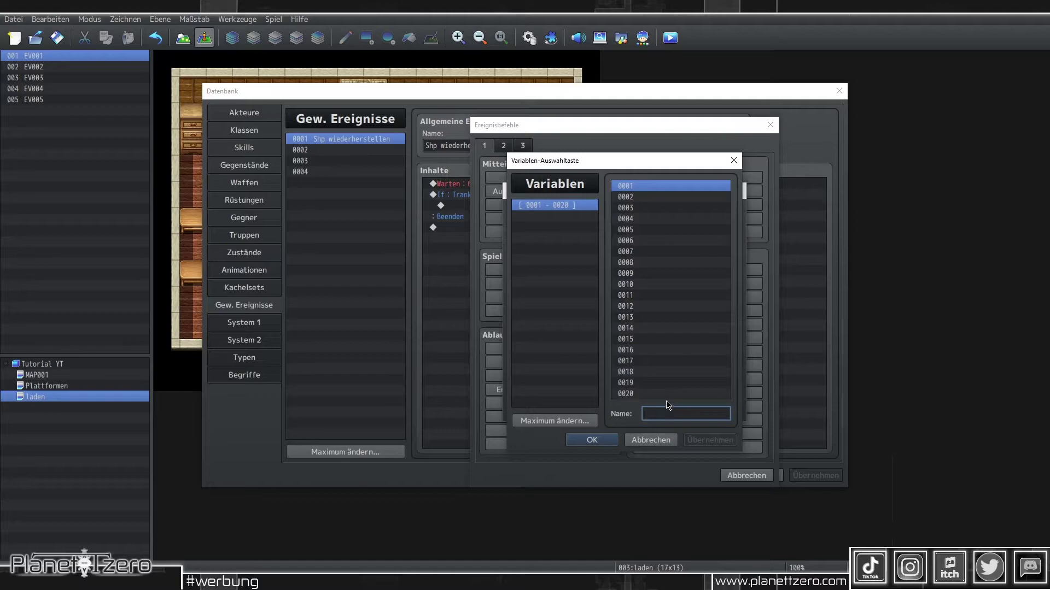
type("Trank 1")
left_click(593, 440)
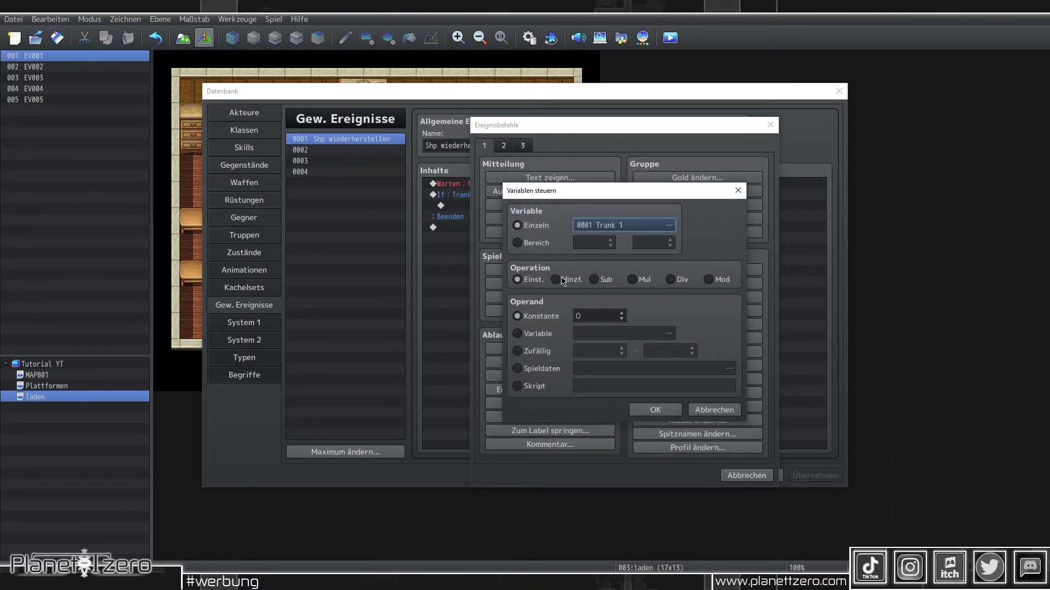
left_click(557, 280)
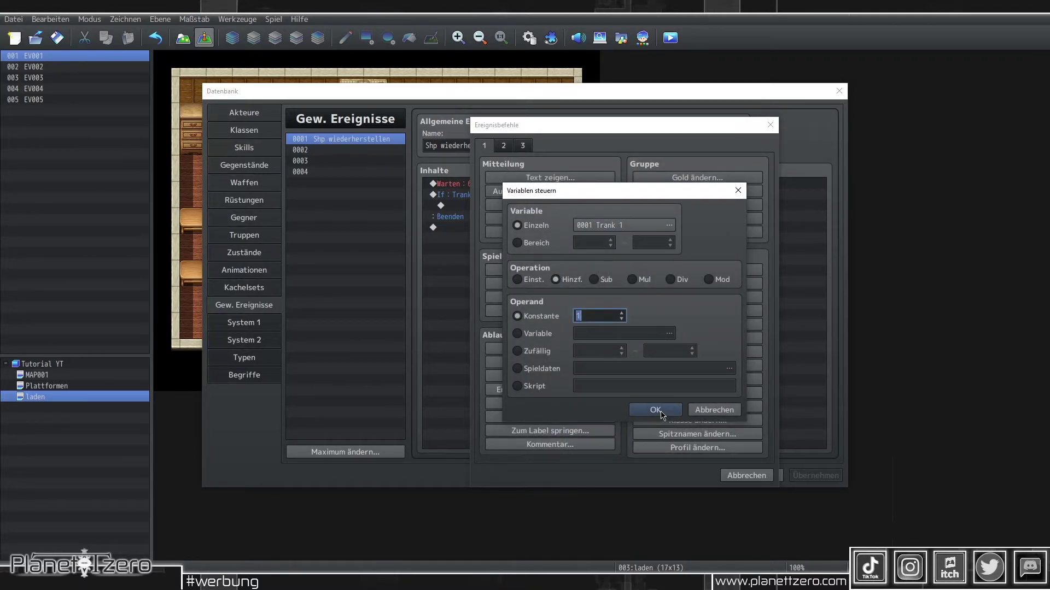
left_click(655, 410)
left_click(828, 476)
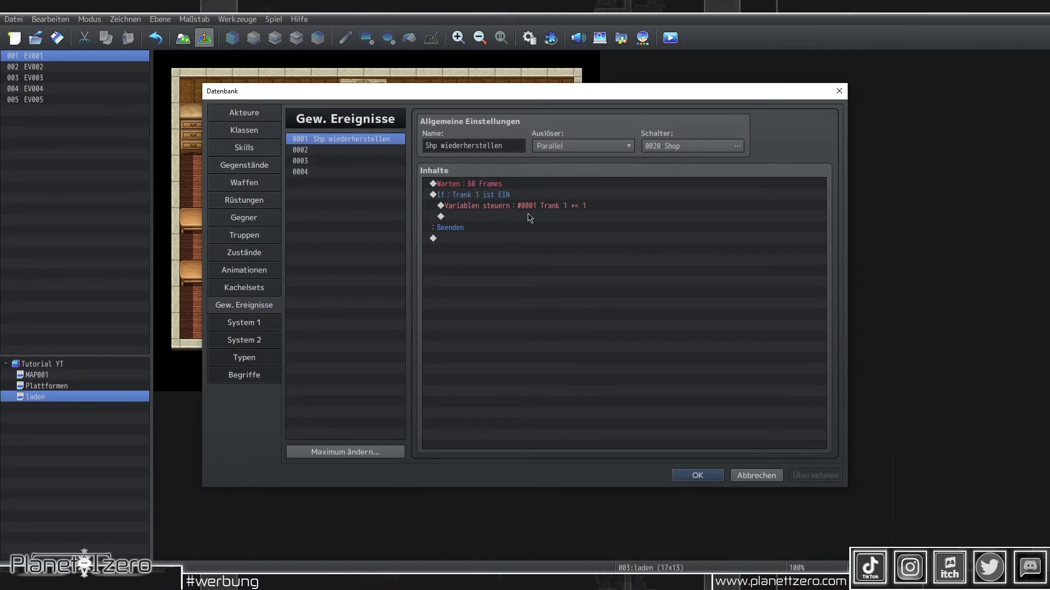
Add a nested branch checking whether variable Trank 1 equals 600.
left_click(556, 216)
double_click(548, 218)
left_click(552, 348)
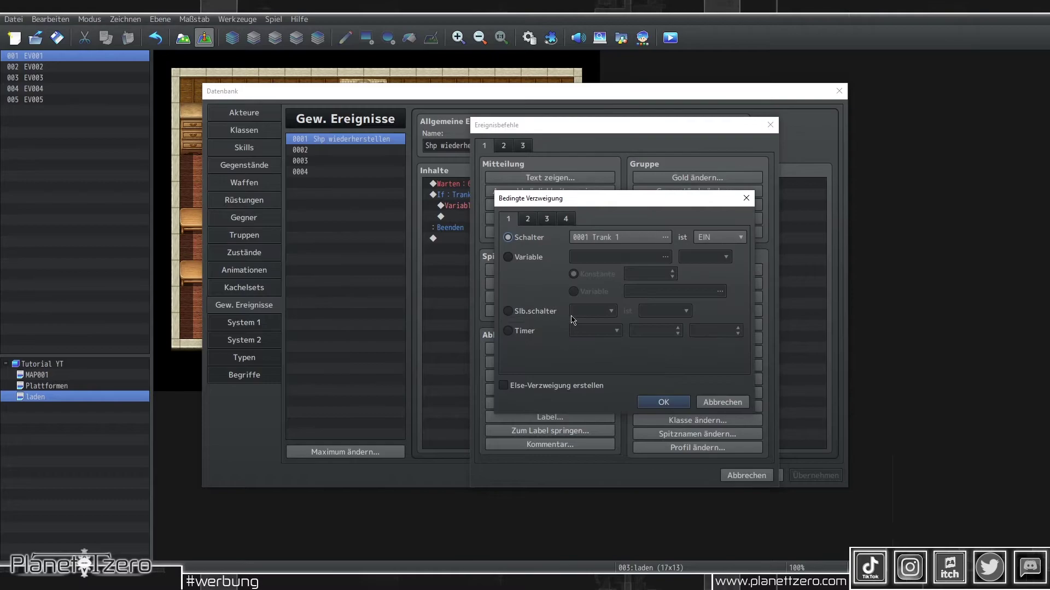
left_click(526, 258)
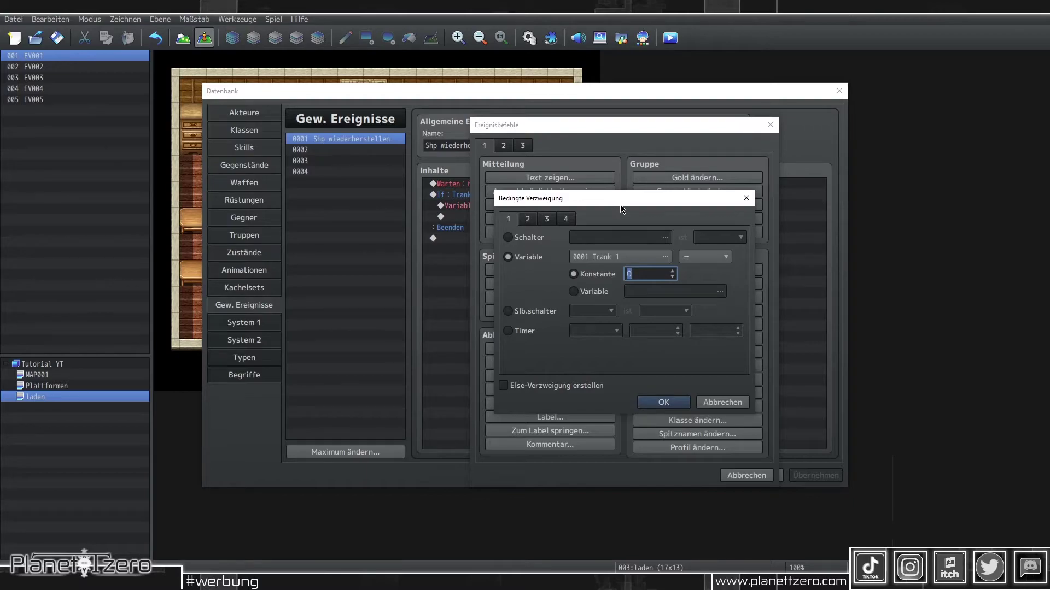
mouse_move(625, 202)
left_mouse_down()
mouse_move(608, 185)
mouse_move(619, 190)
left_mouse_up()
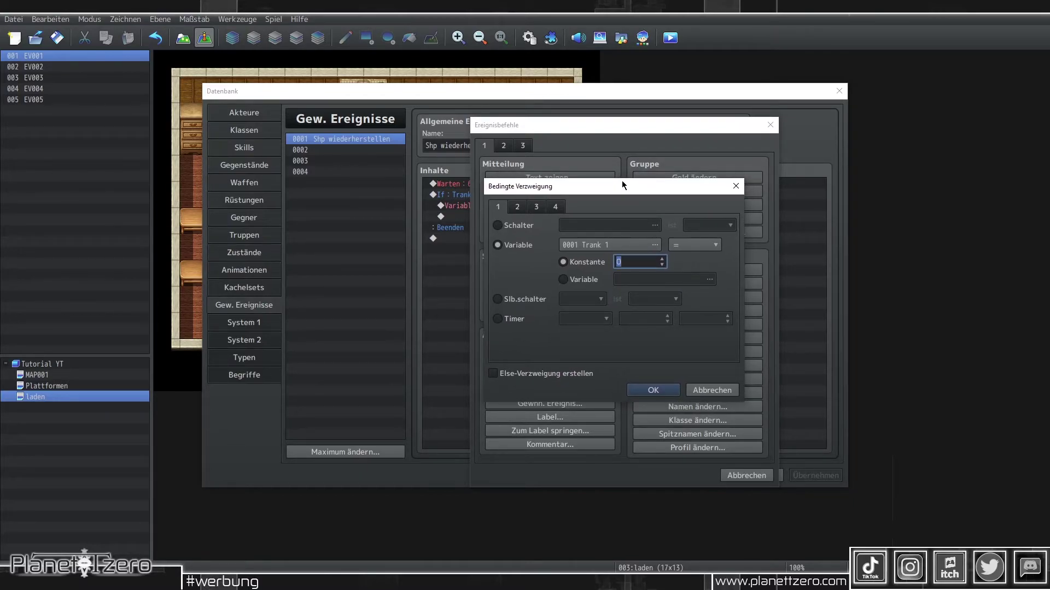
type("600")
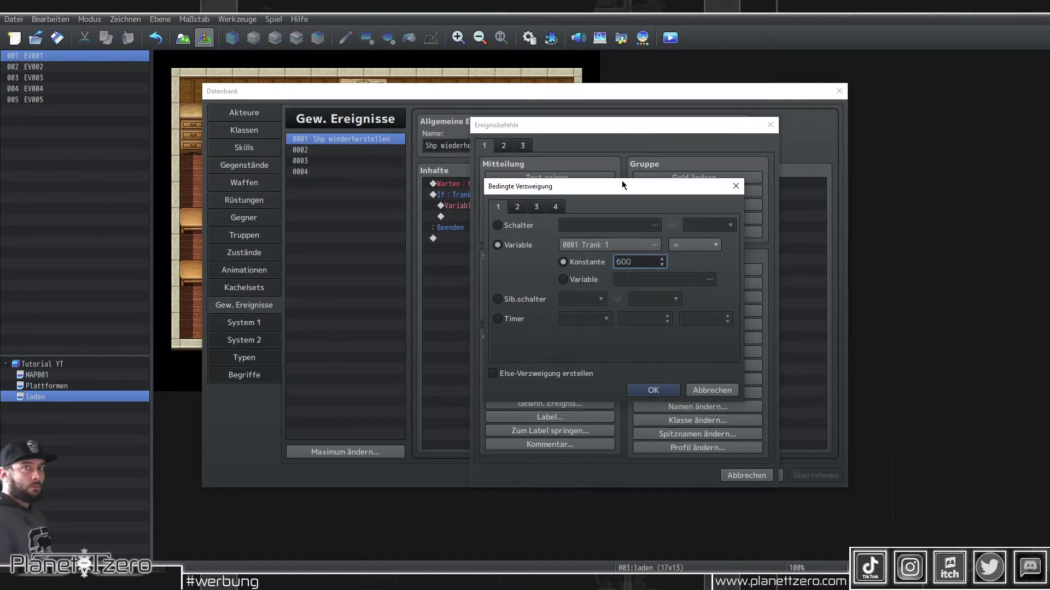
left_click(669, 391)
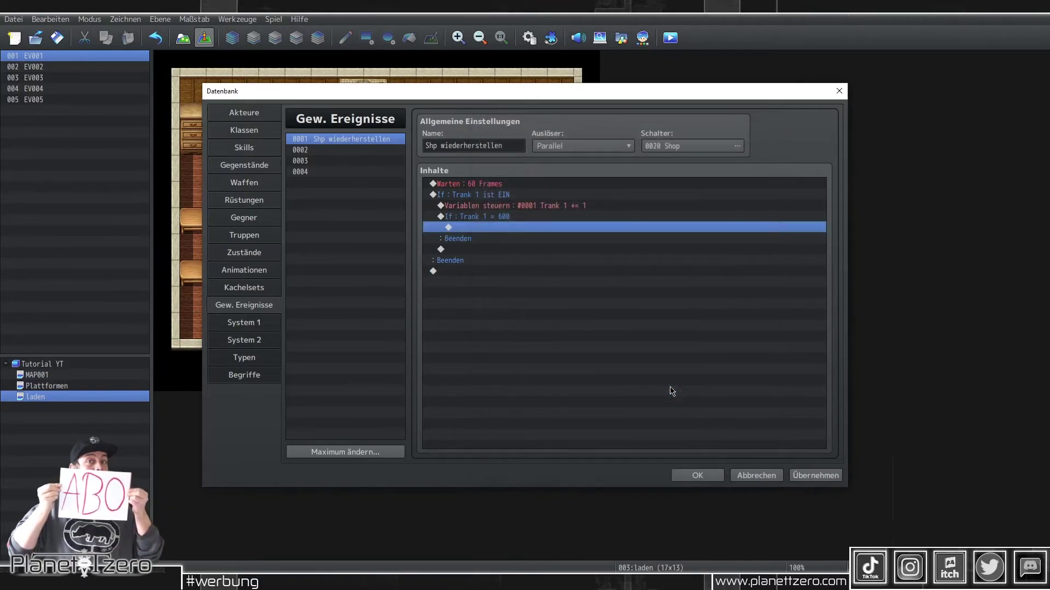
Inside that branch, turn switch Trank 1 off and apply the changes.
double_click(523, 231)
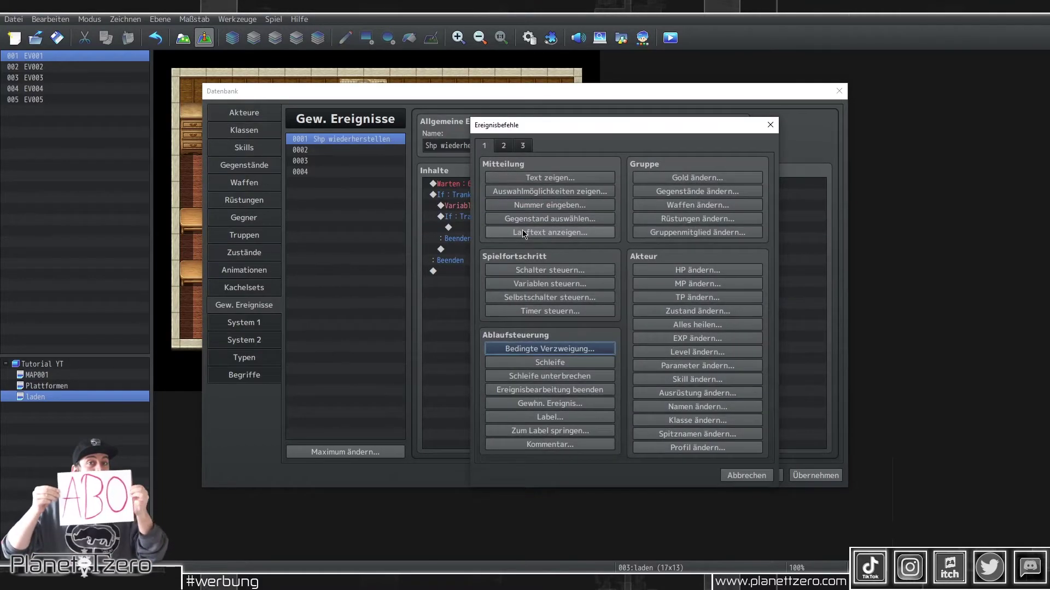
left_click(564, 270)
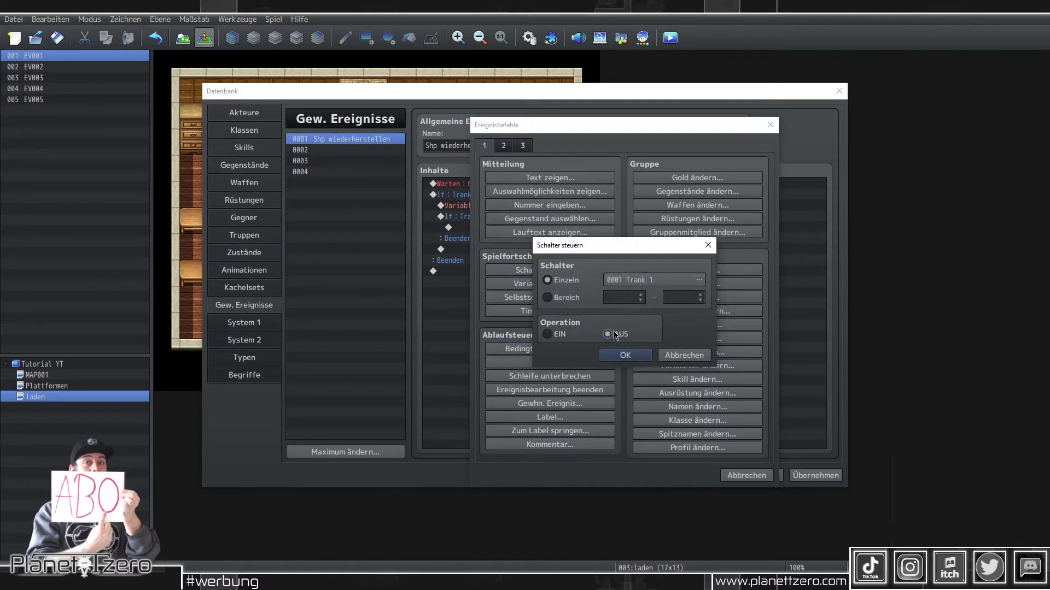
left_click(624, 356)
left_click(815, 476)
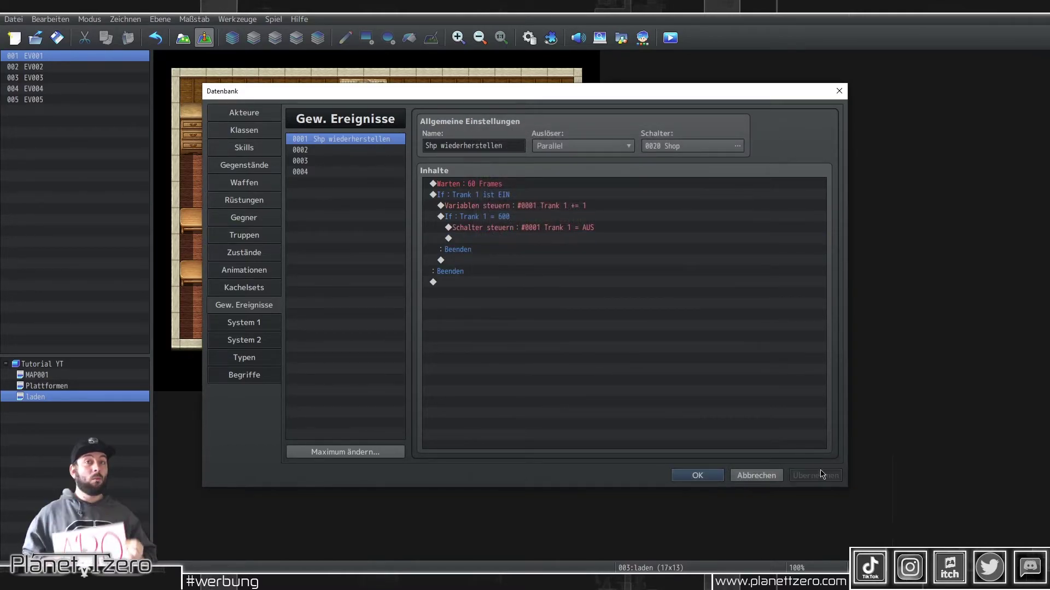
Add a variable command resetting Trank 1, and change the branch constant to 20.
double_click(492, 239)
left_click(530, 287)
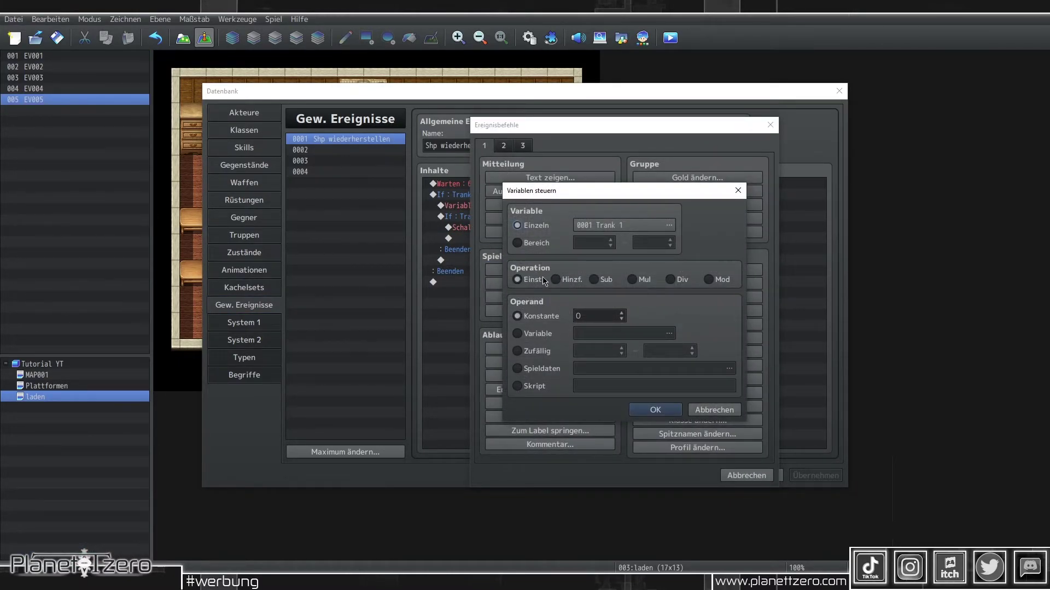
left_click(654, 411)
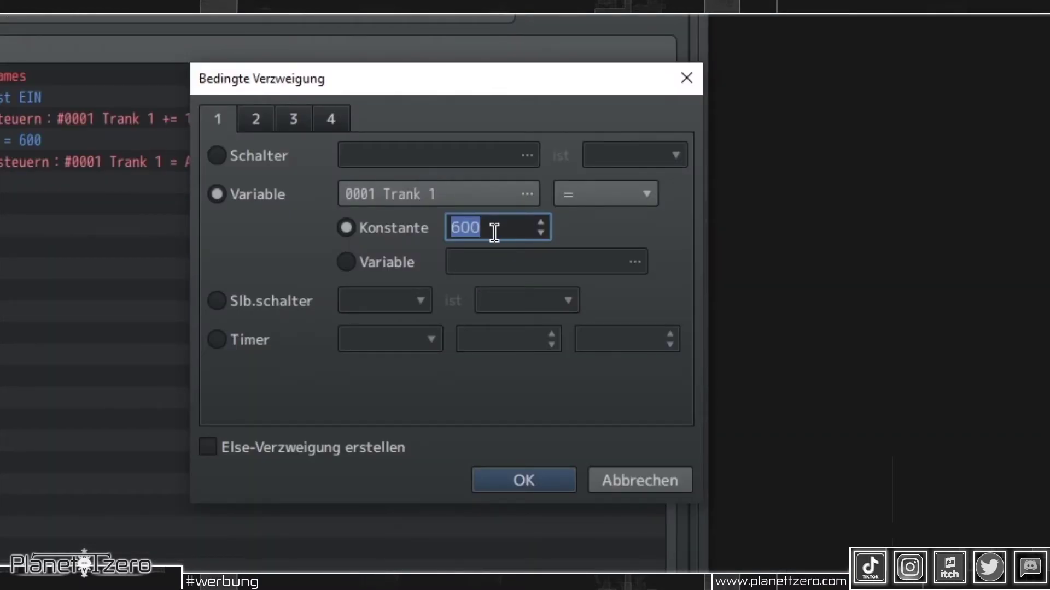
type("20")
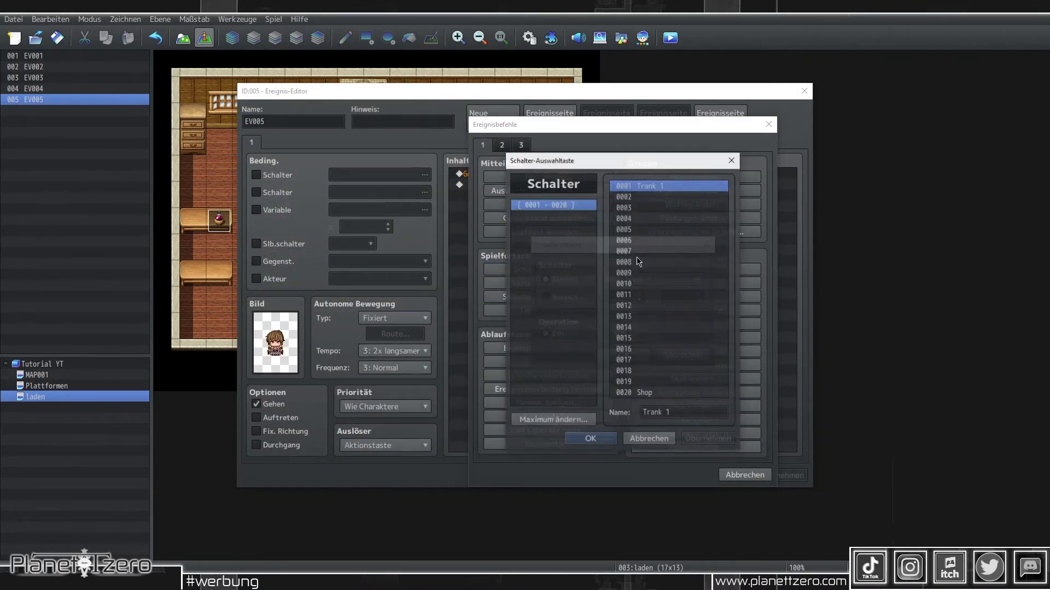
Make EV005 turn switch 0020 Shop ON and apply the change.
left_click(623, 392)
left_click(591, 438)
left_click(623, 356)
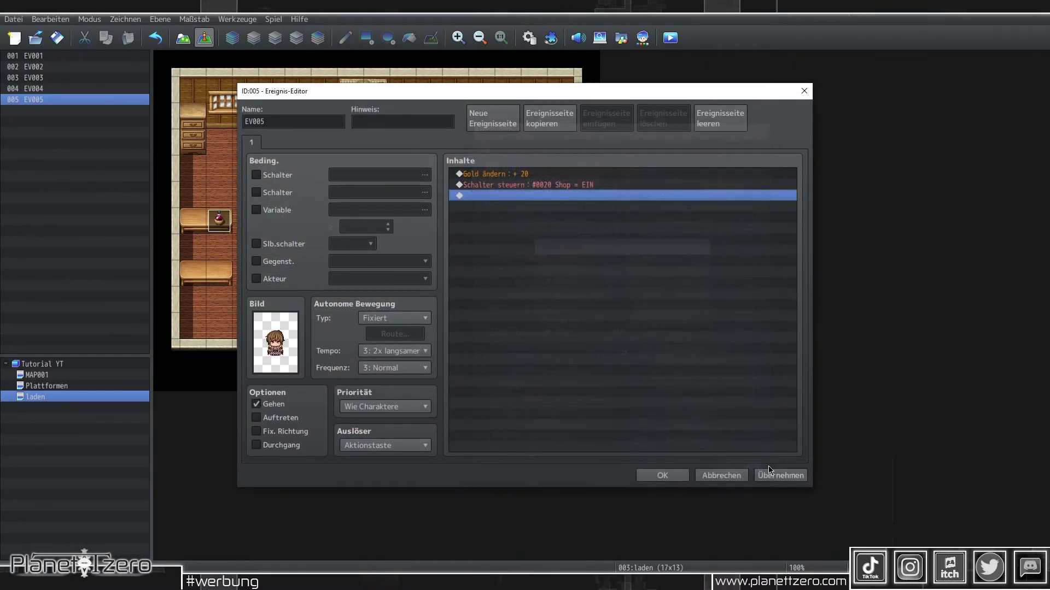
left_click(783, 477)
Start a playtest and walk the hero out of the shop and back in.
left_click(664, 476)
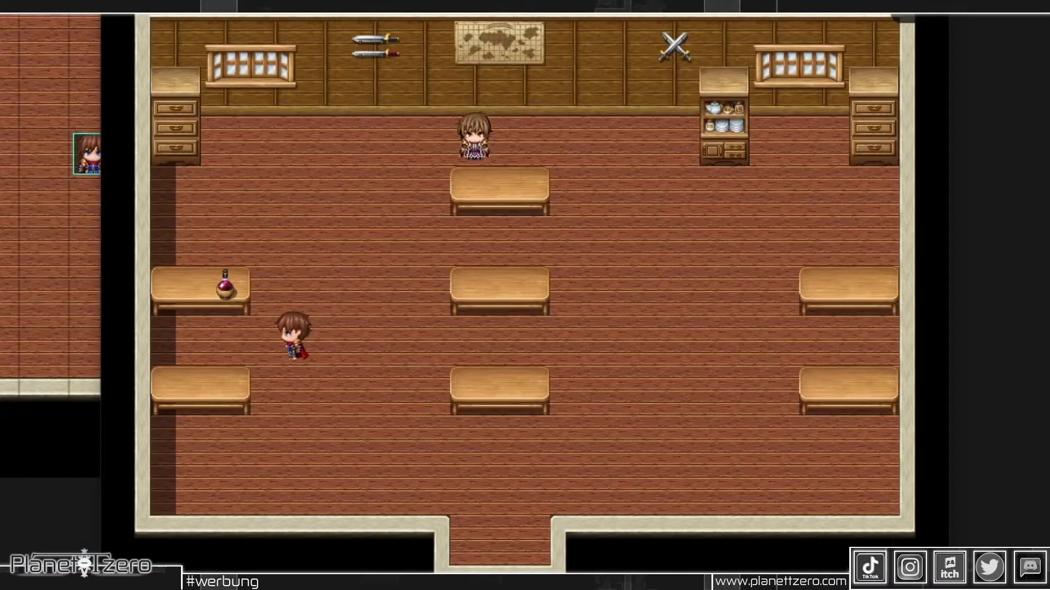
key("Left")
key("Return")
key("Return")
key("Return")
key("Right")
key("Down")
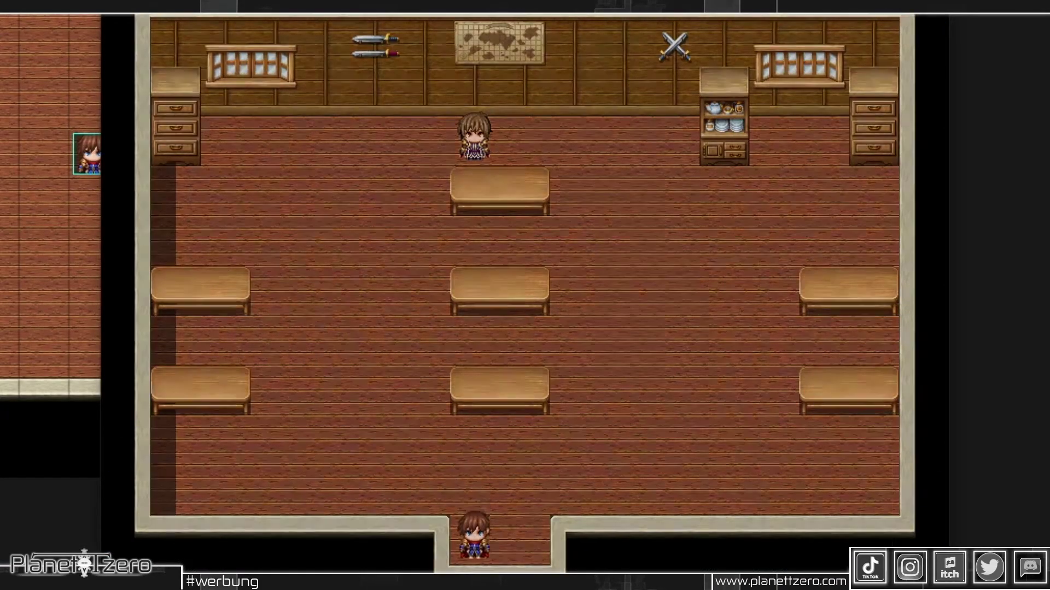
key("Down")
key("Right")
key("Left")
key("Up")
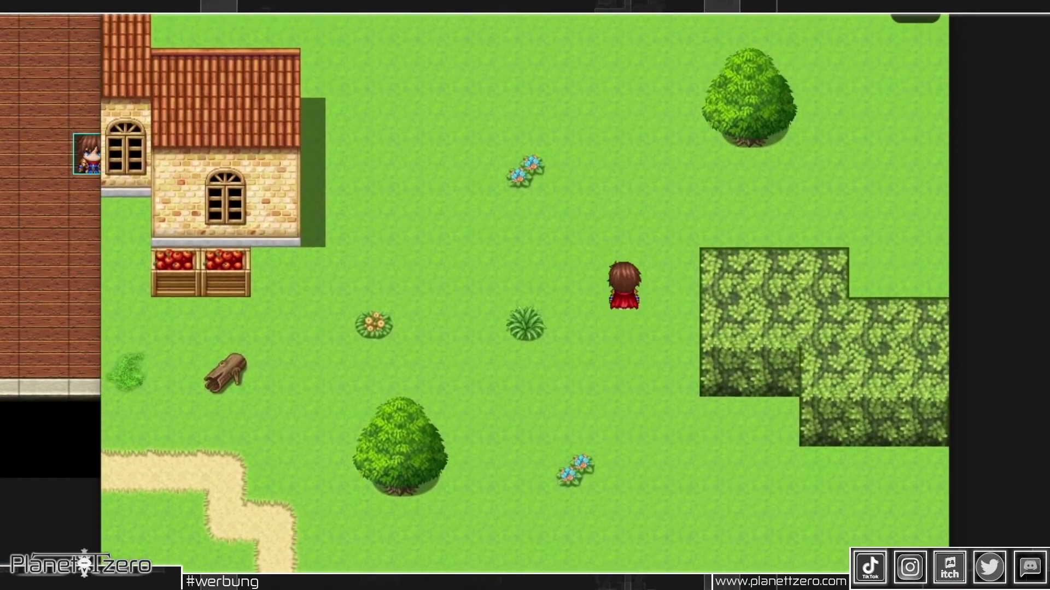
key("Left")
key("Up")
Buy the potion, check Trank 1 in the F9 debug view, then end the playtest.
key("F9")
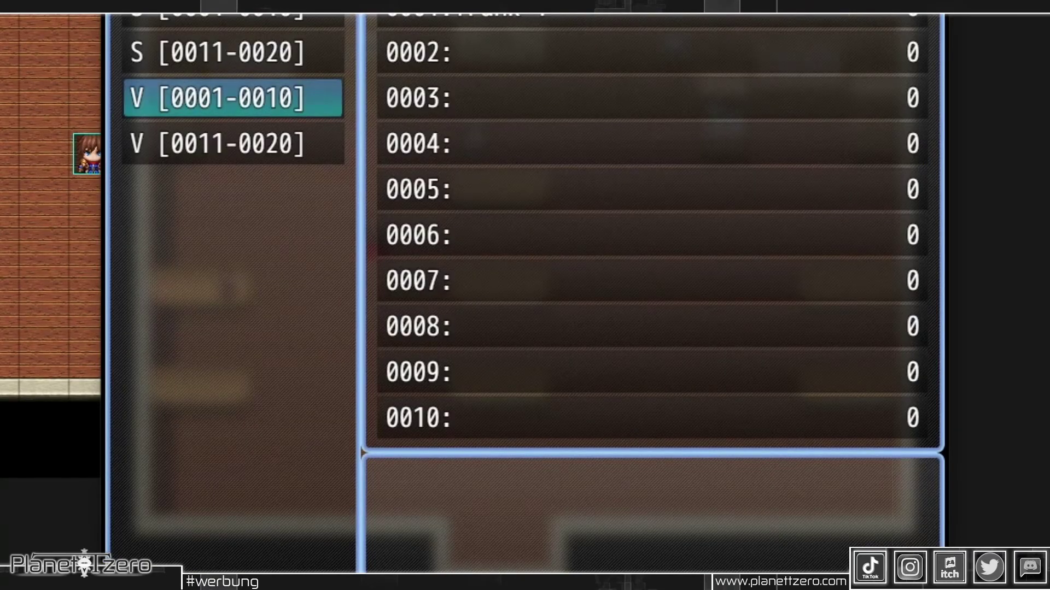
key("Escape")
key("Up")
key("Up")
key("Right")
key("Left")
key("Return")
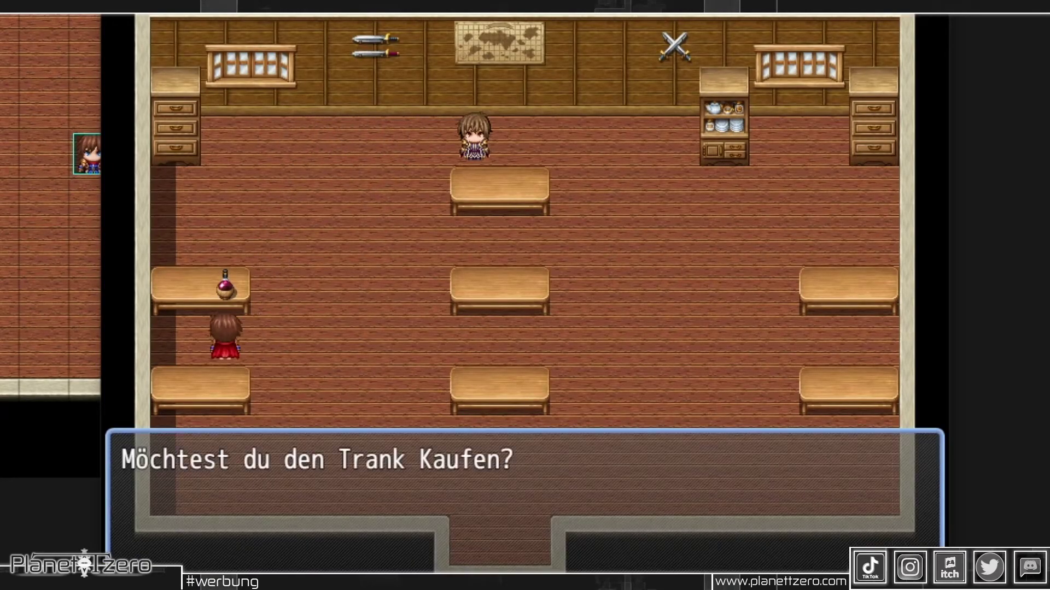
key("Return")
key("Return")
key("Right")
key("F9")
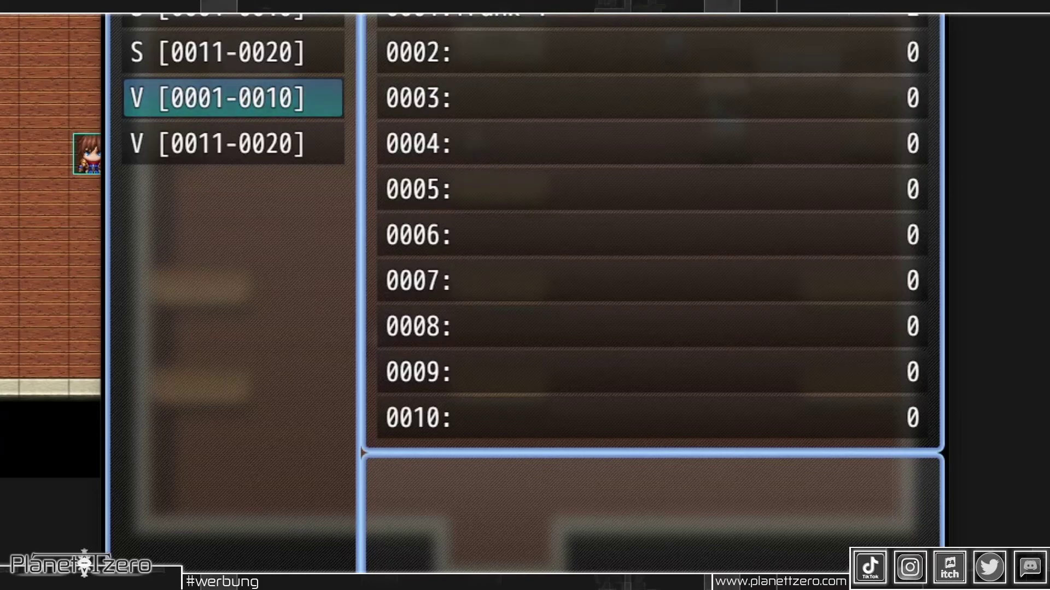
key("Escape")
key("alt+F4")
right_click(228, 220)
Copy the potion event and paste it onto the centre table tile.
left_click(253, 273)
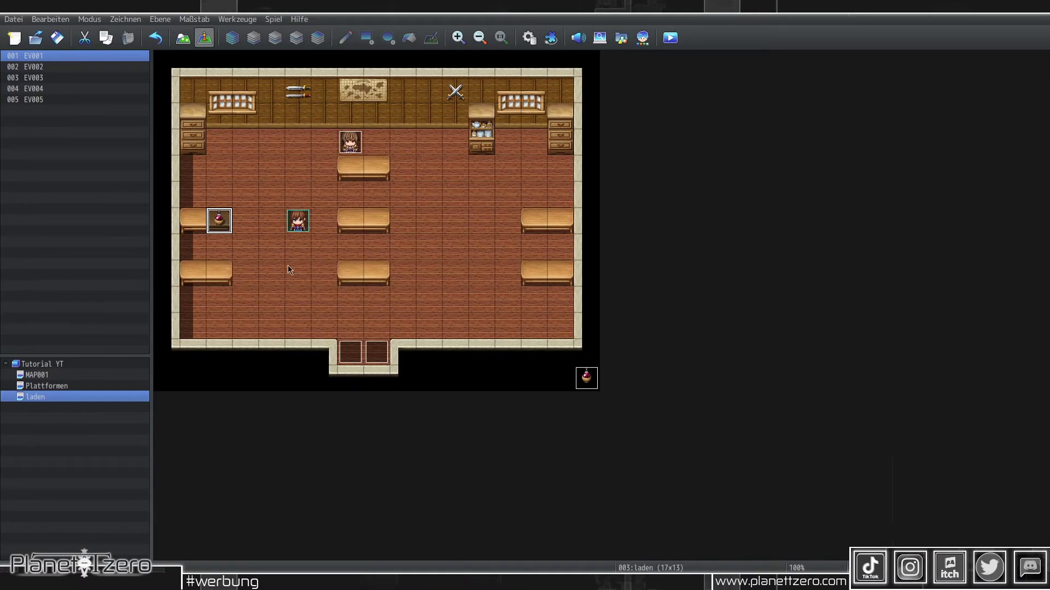
right_click(381, 222)
left_click(417, 285)
Give new event EV006 the red potion image, review both pages, and apply.
double_click(385, 230)
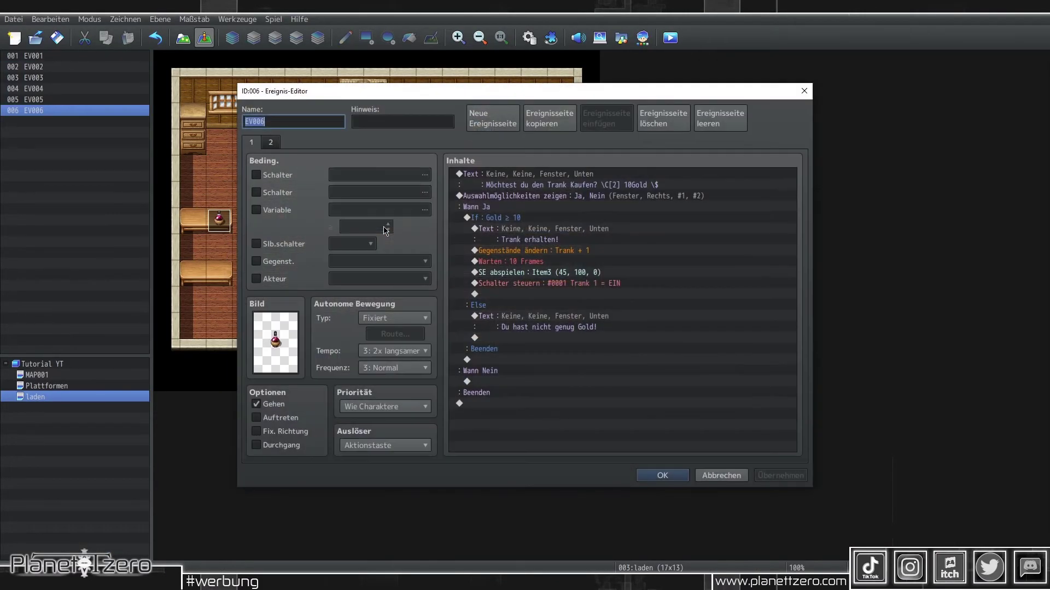
double_click(269, 317)
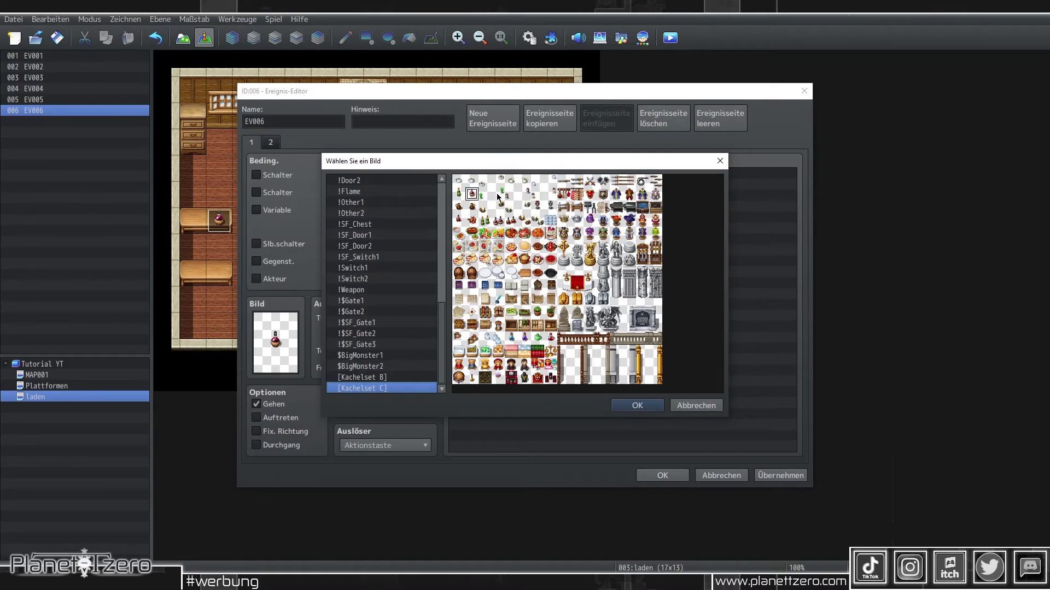
double_click(459, 221)
left_click(270, 142)
left_click(251, 142)
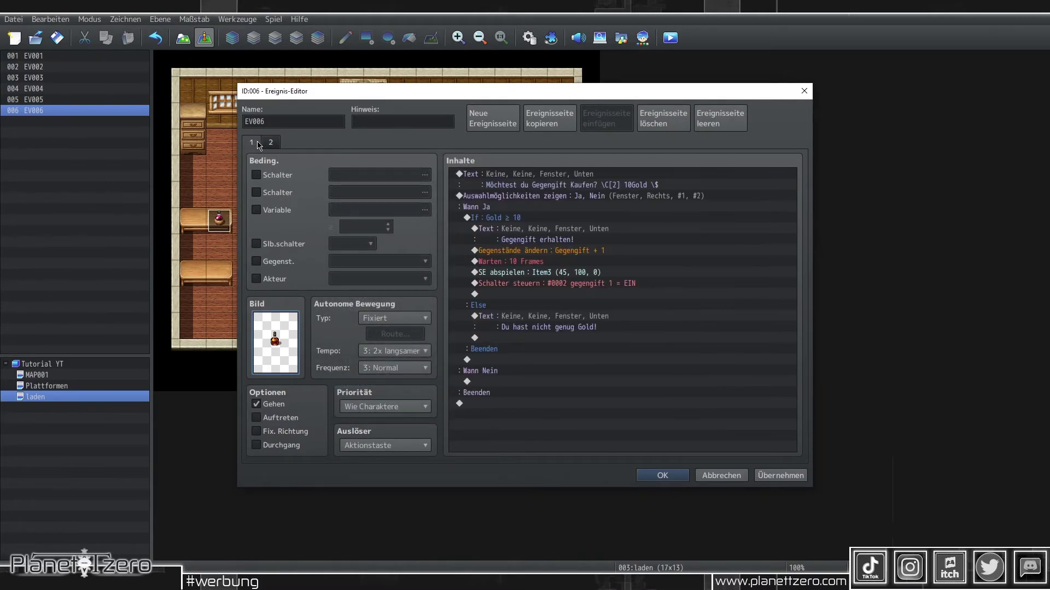
left_click(270, 142)
left_click(251, 142)
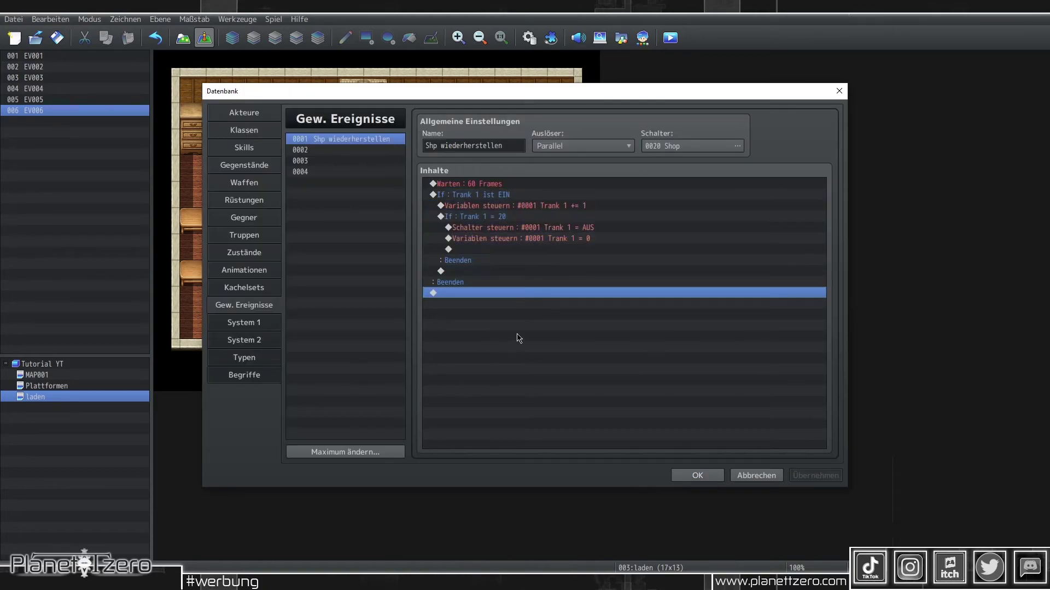
left_click(515, 296)
Change the second If block to check switch 0002 gegengift 1 is EIN.
double_click(525, 293)
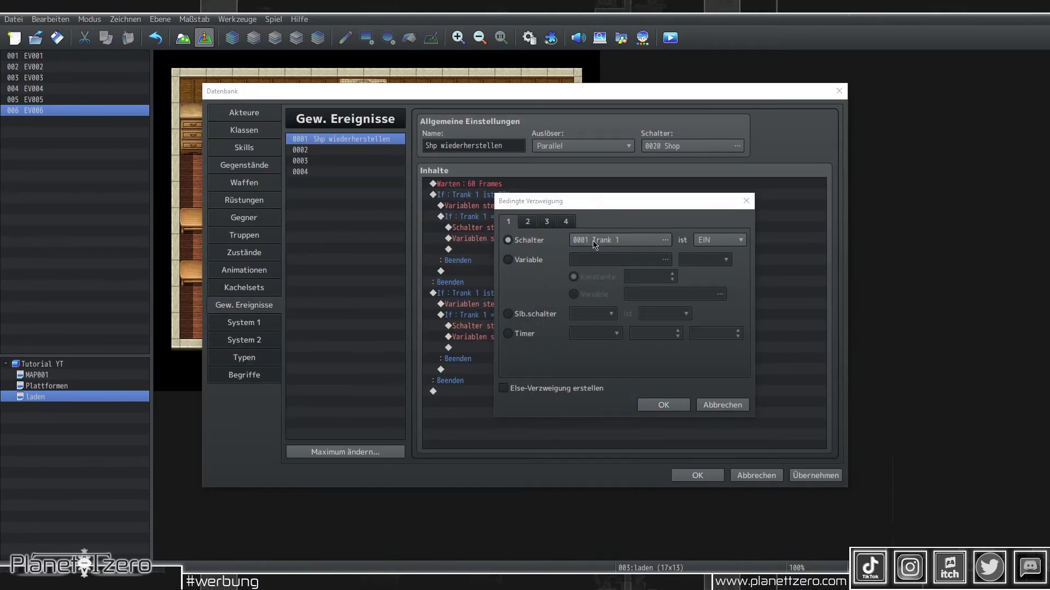
left_click(686, 237)
left_click(656, 206)
left_click(664, 443)
left_click(663, 403)
Change the inner If block to compare variable gegengift 1 with 20.
left_click(533, 316)
double_click(533, 316)
left_click(687, 259)
type("gegengift 1")
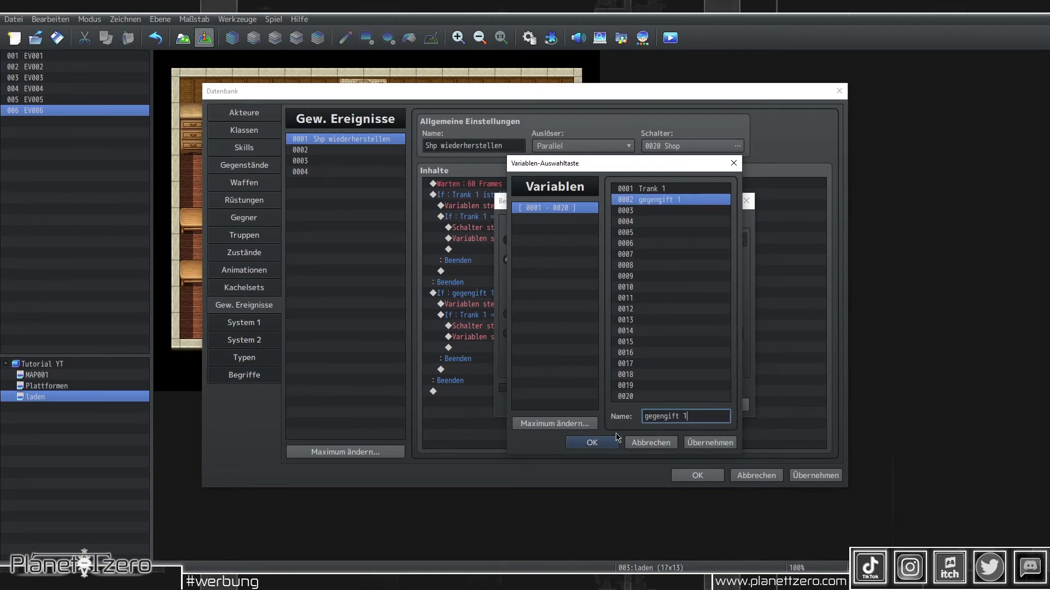
left_click(612, 442)
left_click(663, 403)
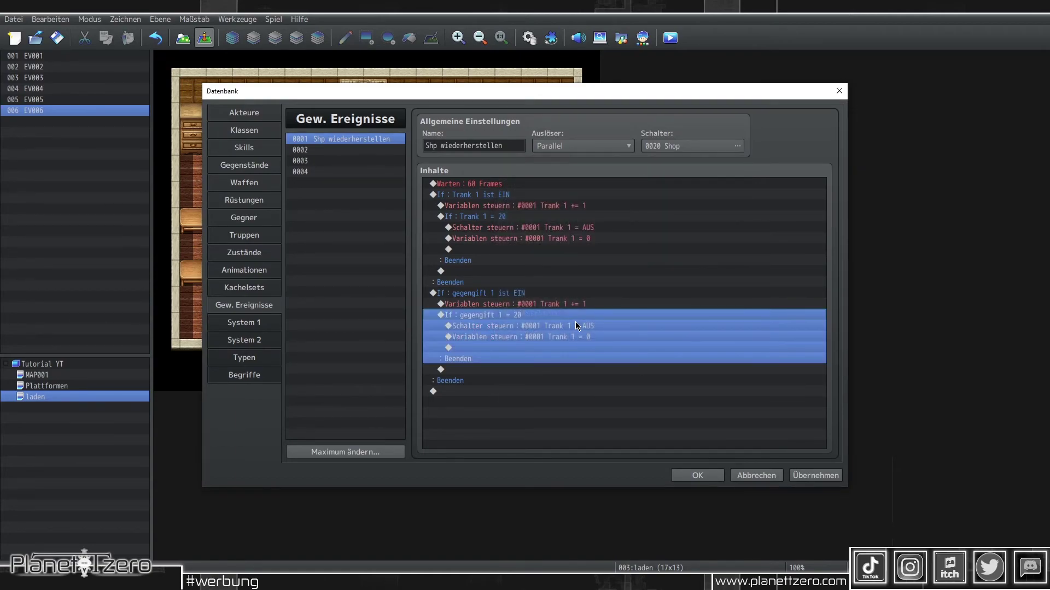
Set the Schalter steuern command to turn switch 0002 gegengift 1 AUS.
left_click(575, 324)
key("Return")
left_click(701, 282)
left_click(656, 198)
left_click(663, 443)
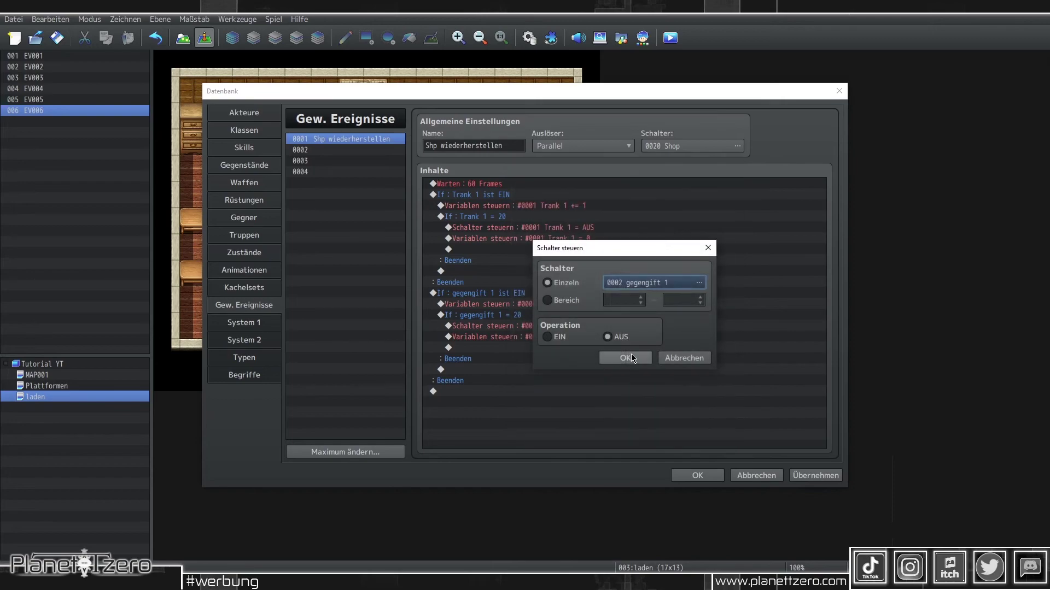
left_click(628, 356)
double_click(587, 340)
left_click(623, 229)
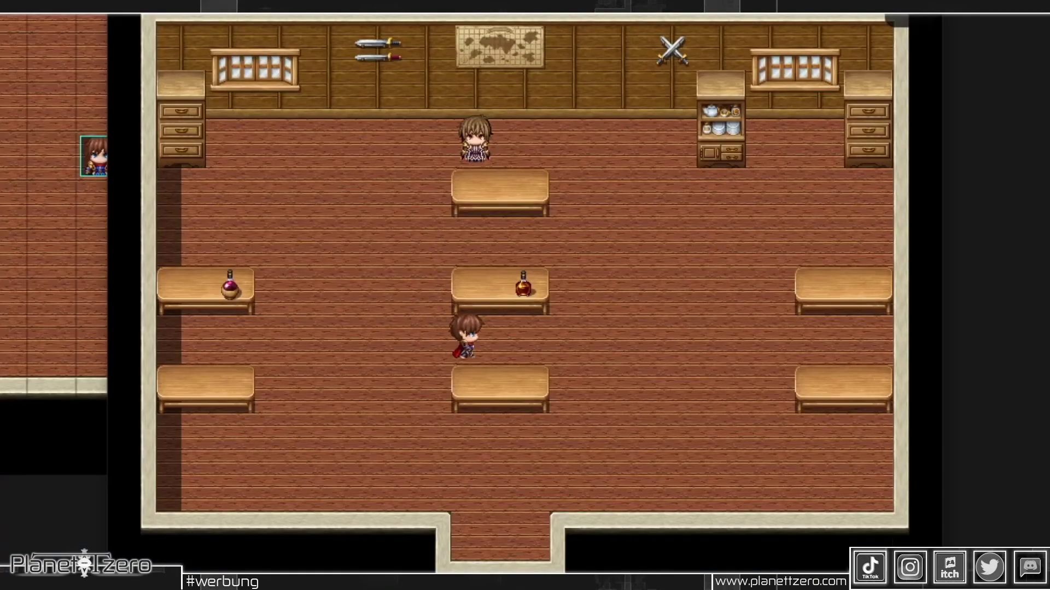
Buy the antidote and confirm Gegengift : 1 appears in the item list.
key("Return")
key("Return")
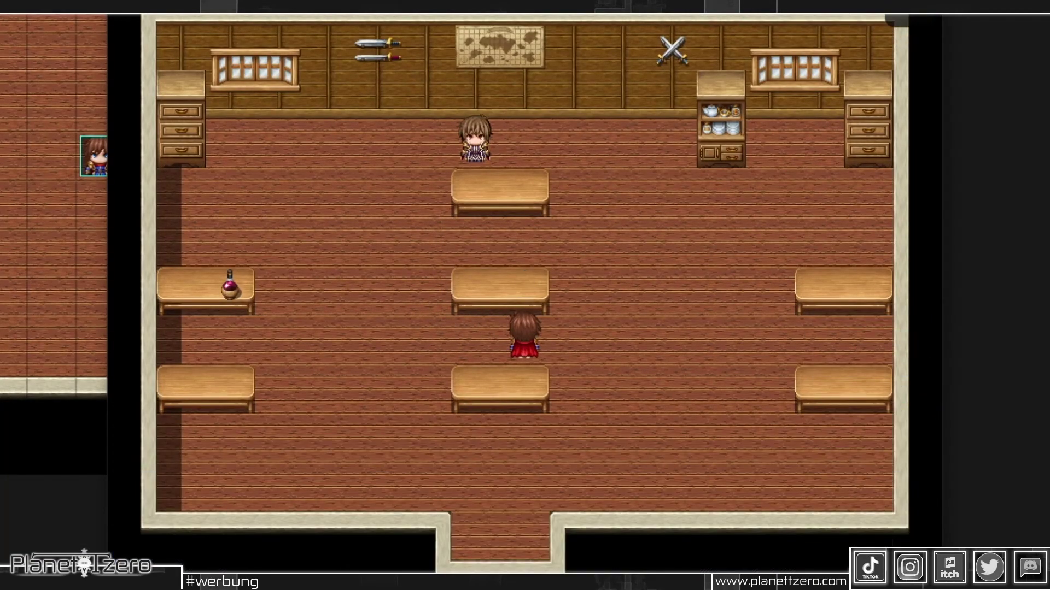
key("Escape")
key("Down")
key("Up")
Walk to the left table and buy the potion again.
key("Return")
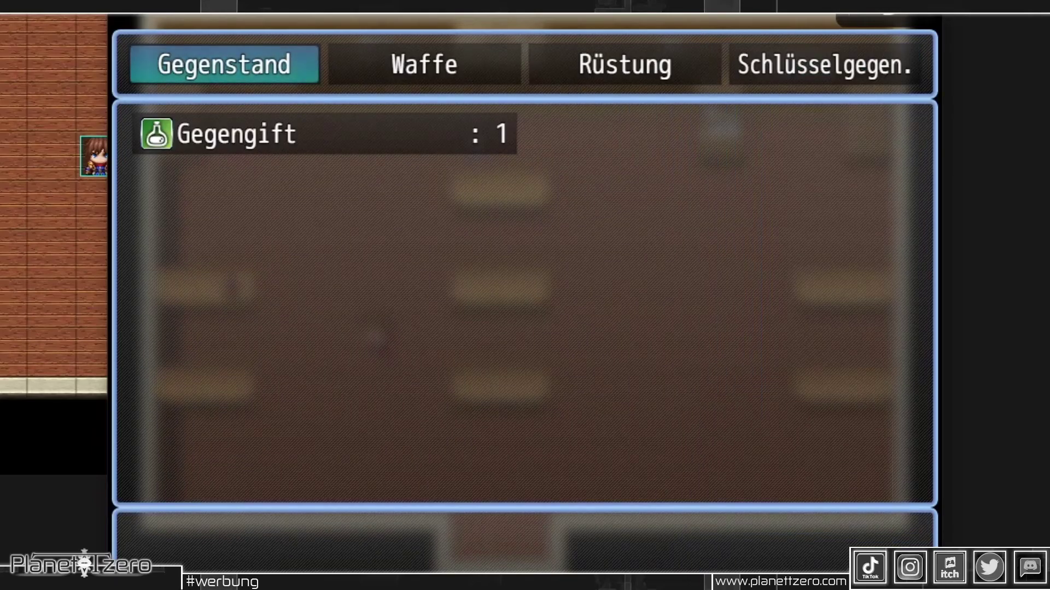
key("Escape")
key("Escape")
key("Left")
key("Left")
key("Up")
key("Return")
key("Return")
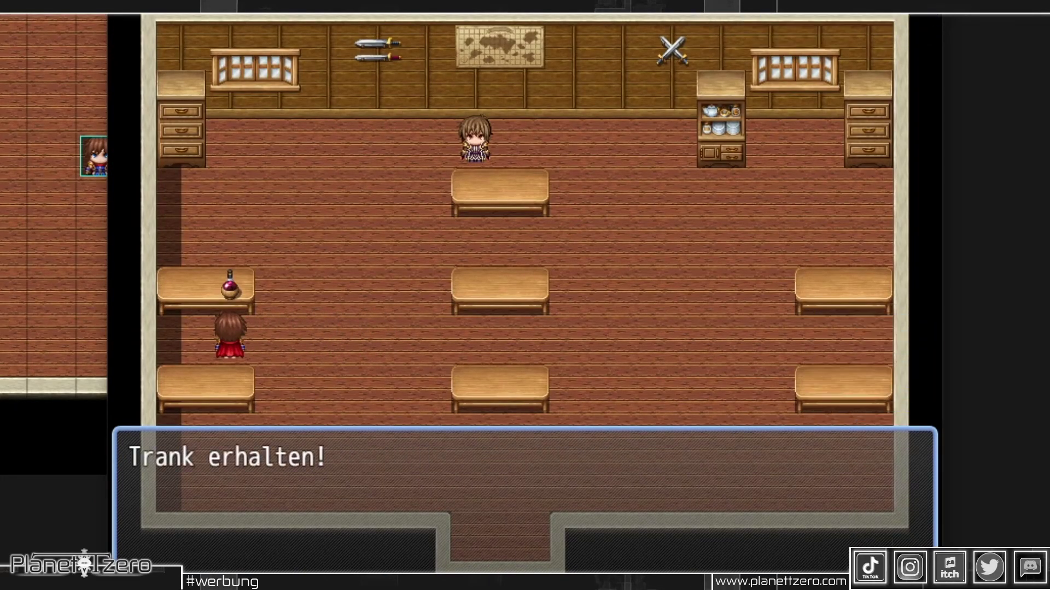